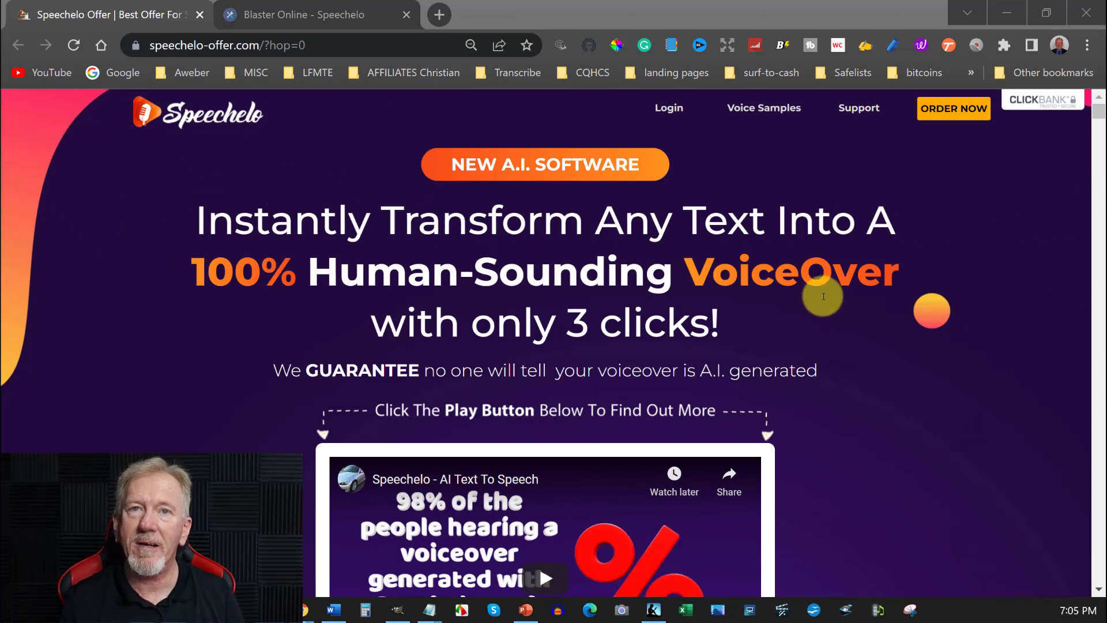
Step: Play the Speechelo promo video on the sales page, then pause it
scroll(824, 296, "down", 3)
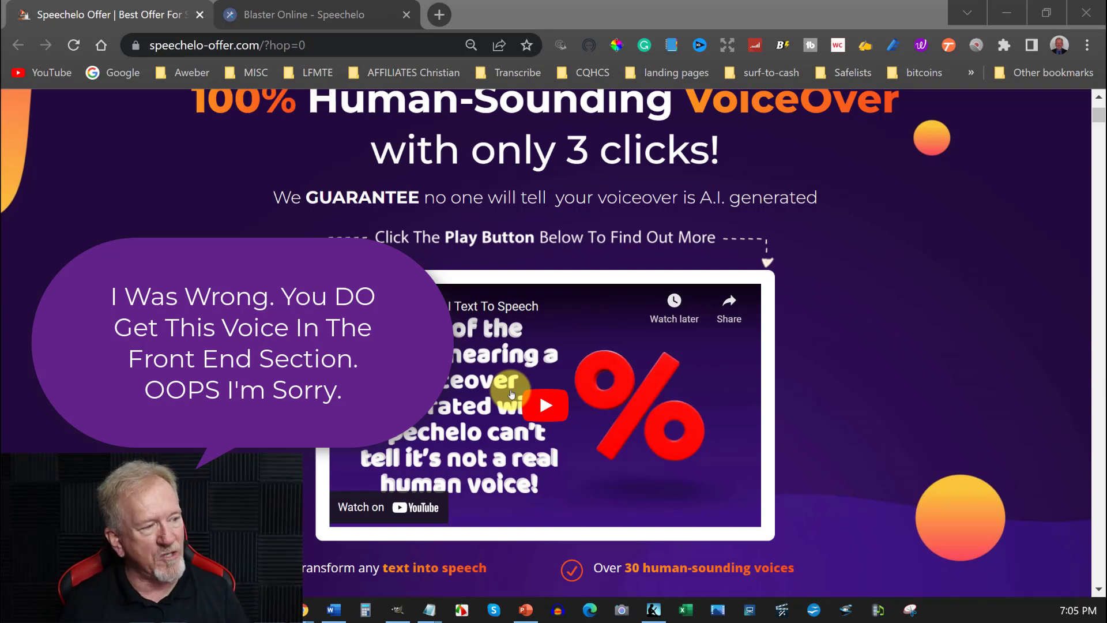
left_click(544, 406)
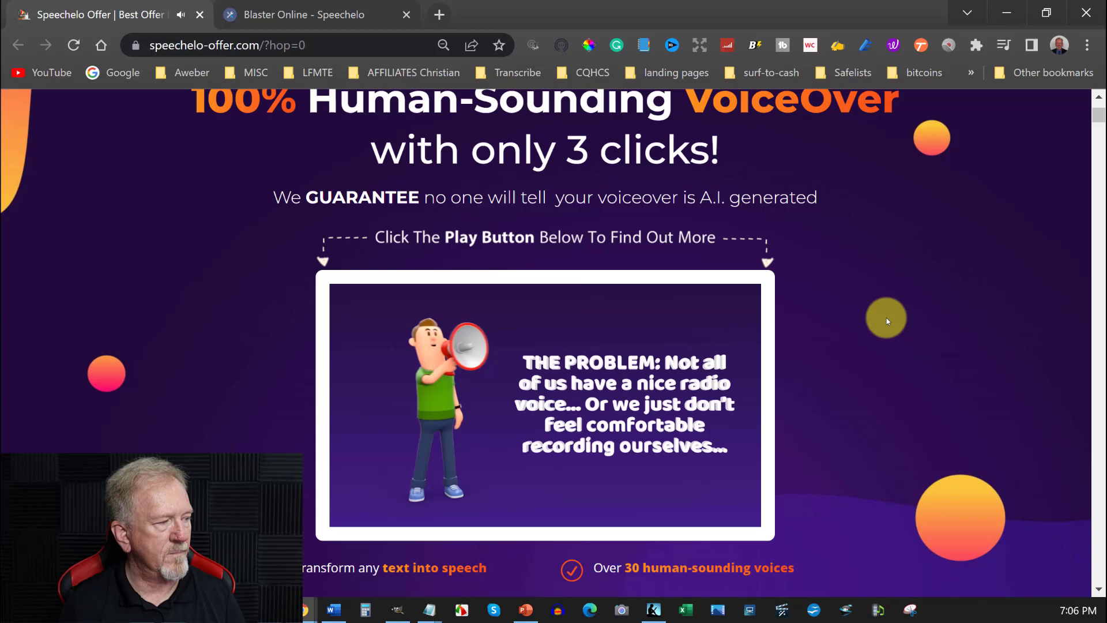
mouse_move(357, 510)
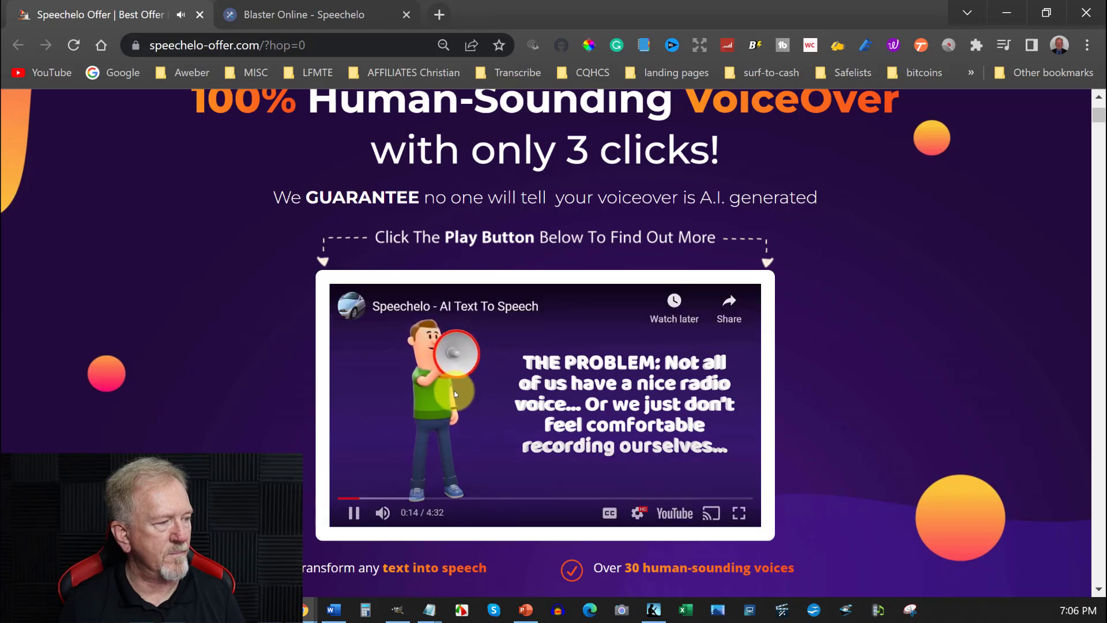
left_click(354, 512)
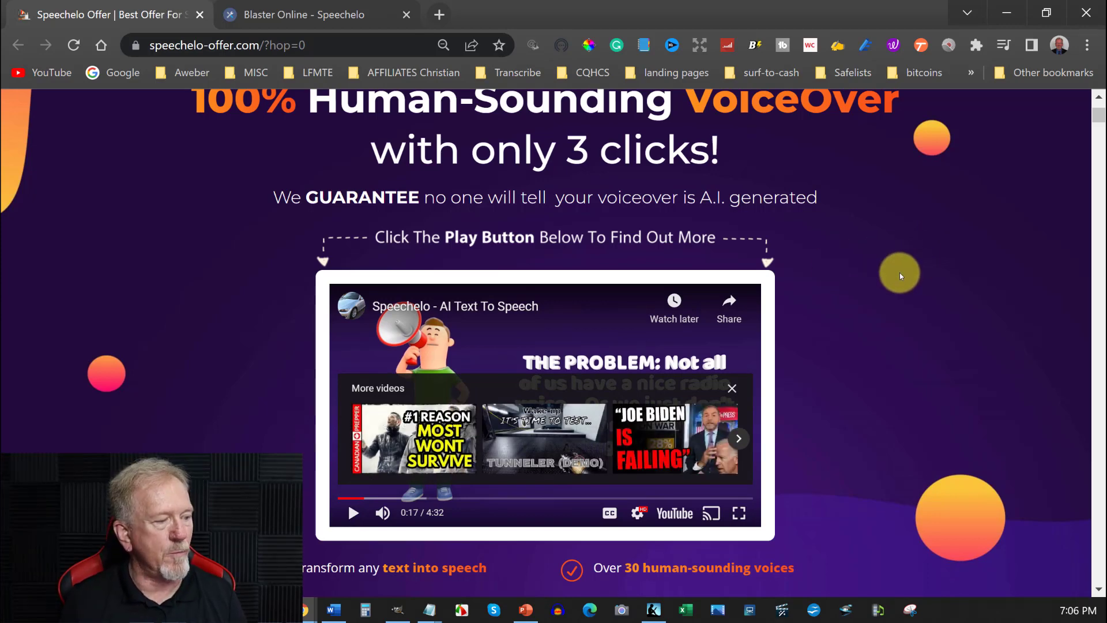
Step: Scroll down to the $47 Buy Now offer, then switch to the Blaster Online Speechelo tab
scroll(900, 272, "down", 5)
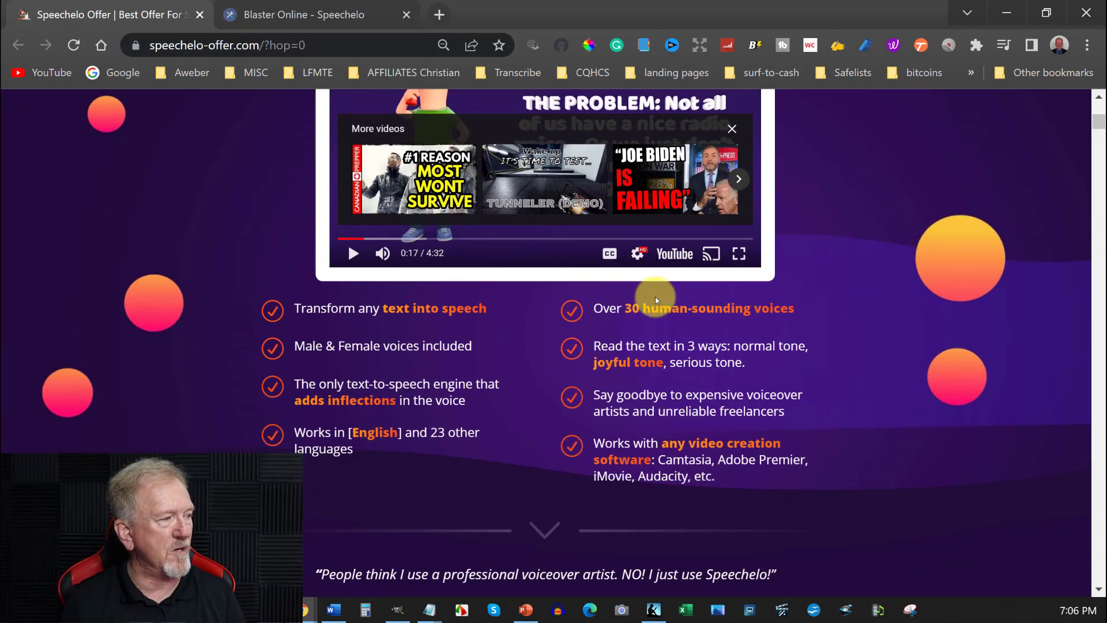
scroll(854, 242, "down", 14)
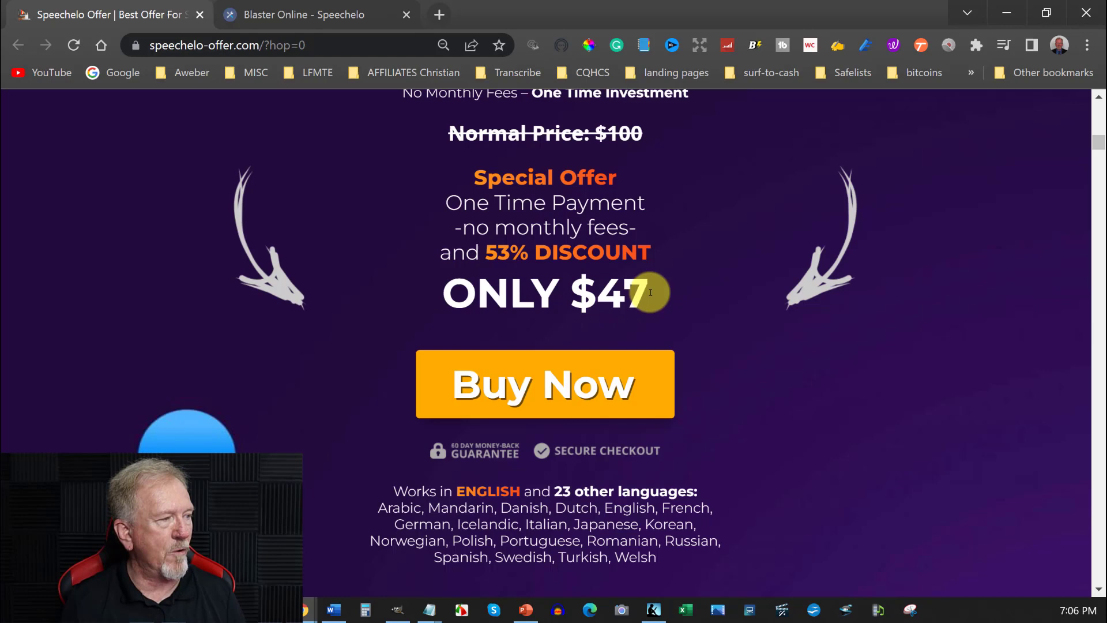
key("ctrl+Tab")
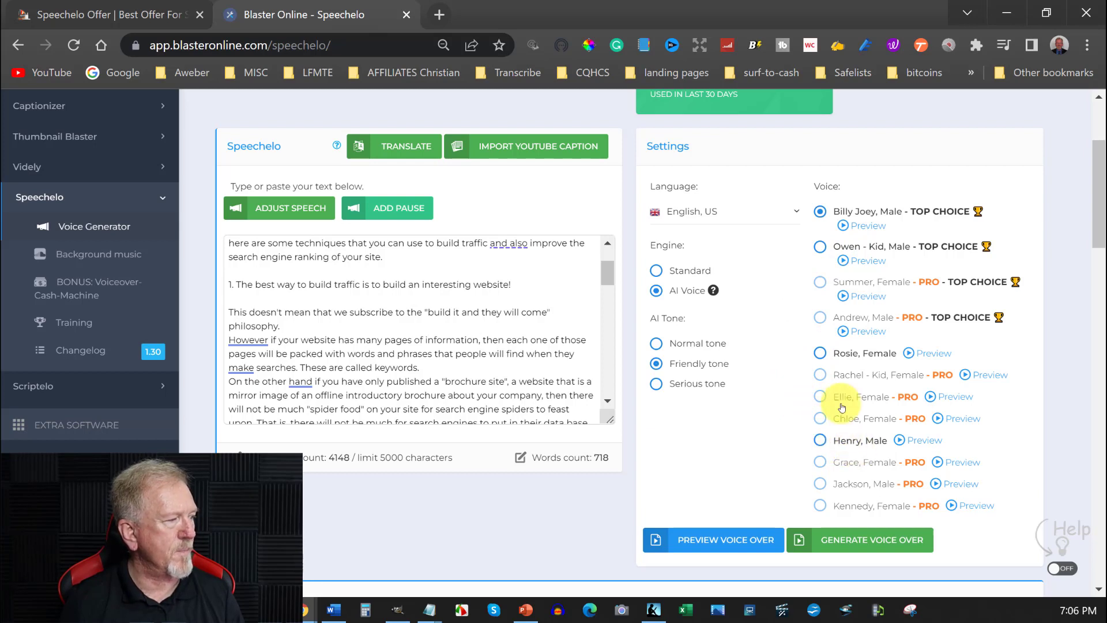
Step: Try English, Indian, then English, Australian, and finally set the language back to English, US
left_click(796, 209)
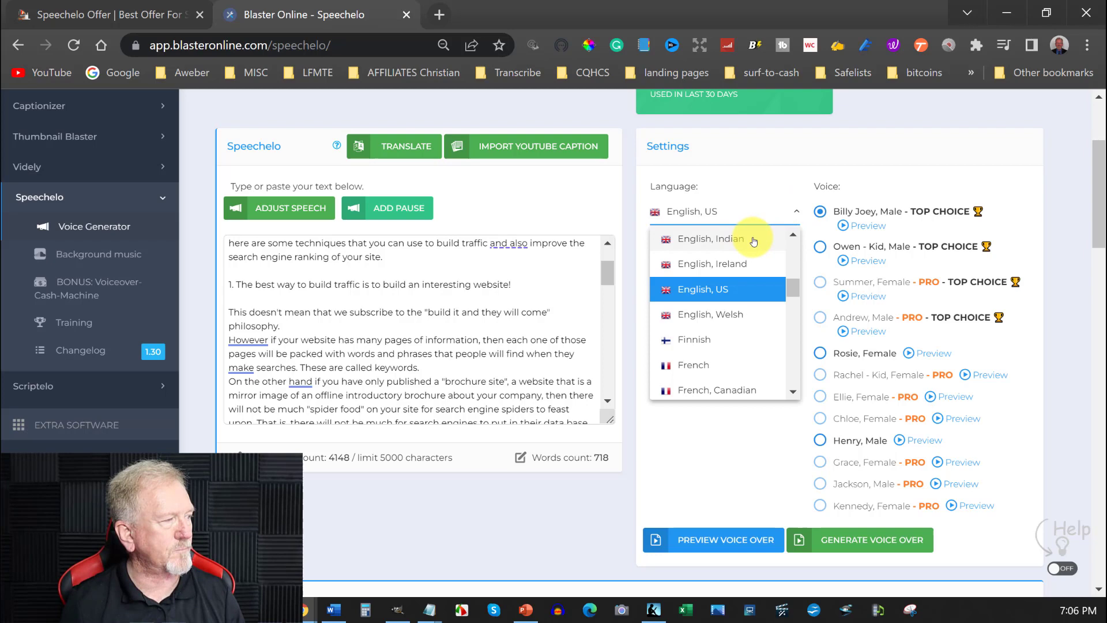
left_click(736, 241)
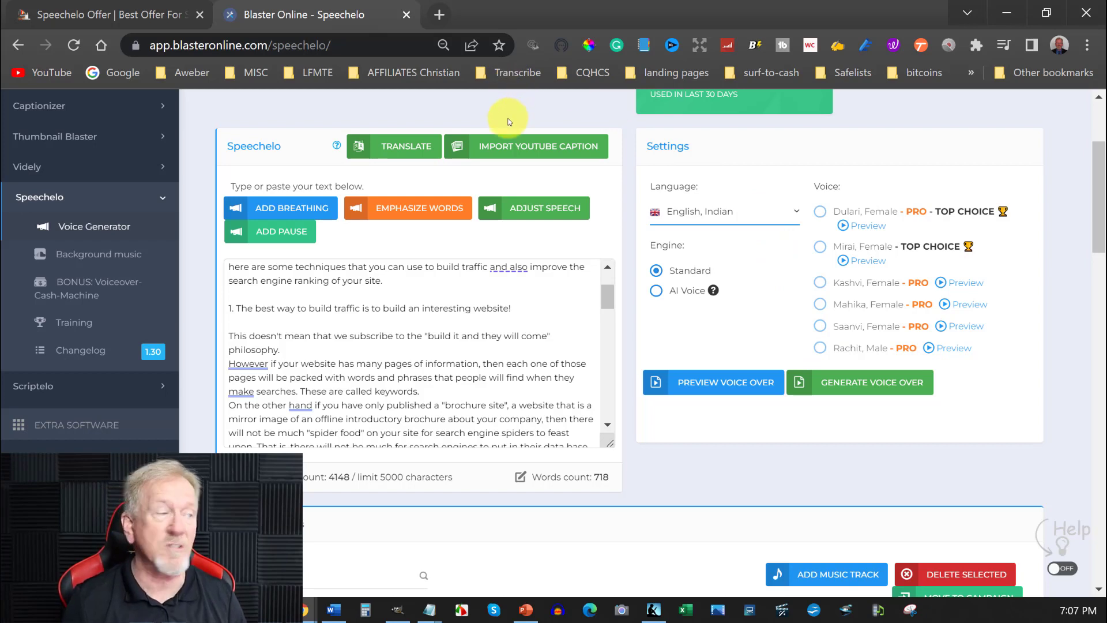
left_click(796, 215)
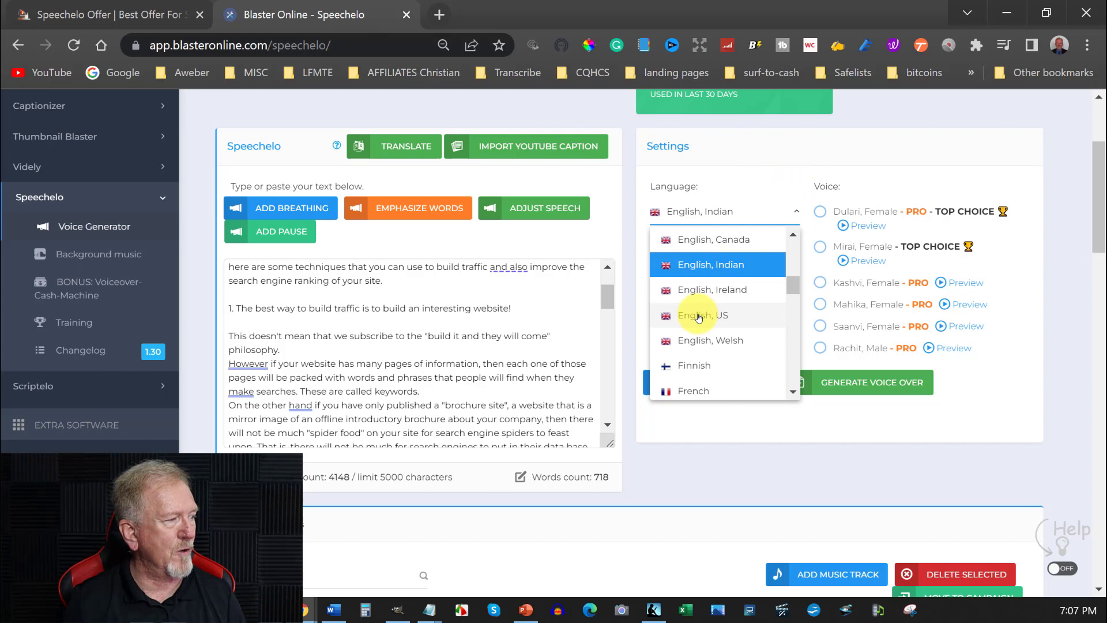
scroll(704, 314, "up", 3)
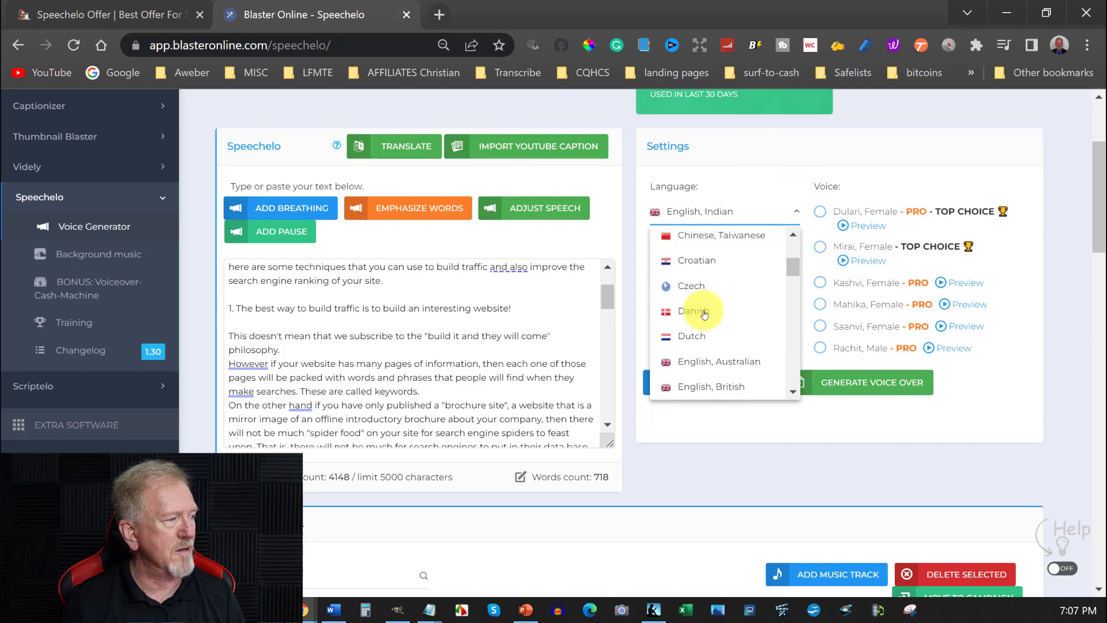
scroll(701, 323, "down", 2)
left_click(699, 275)
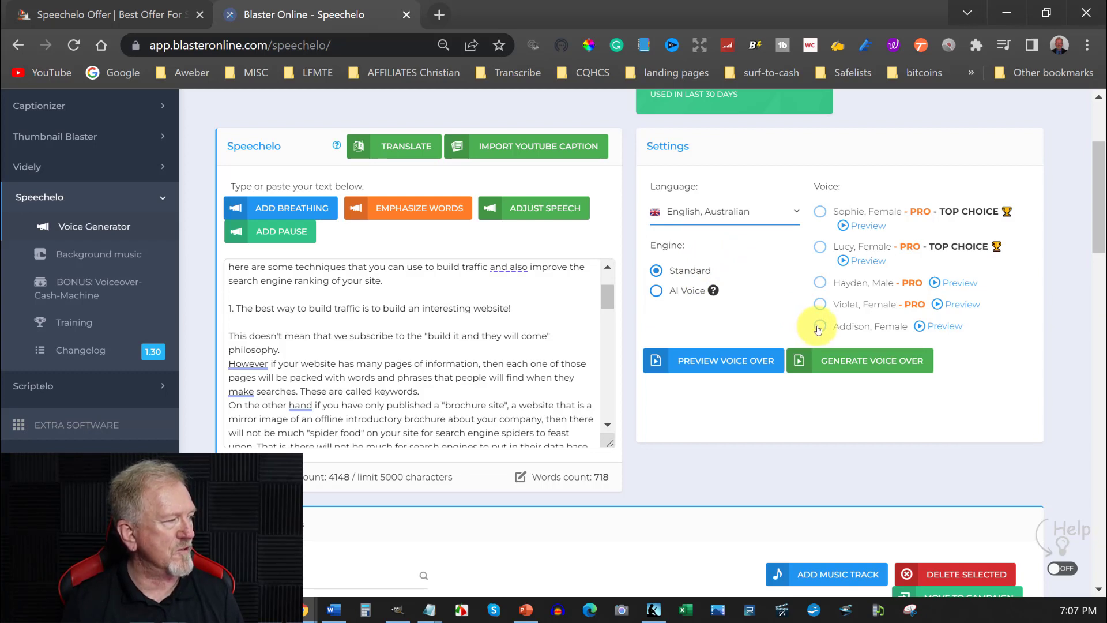
left_click(797, 213)
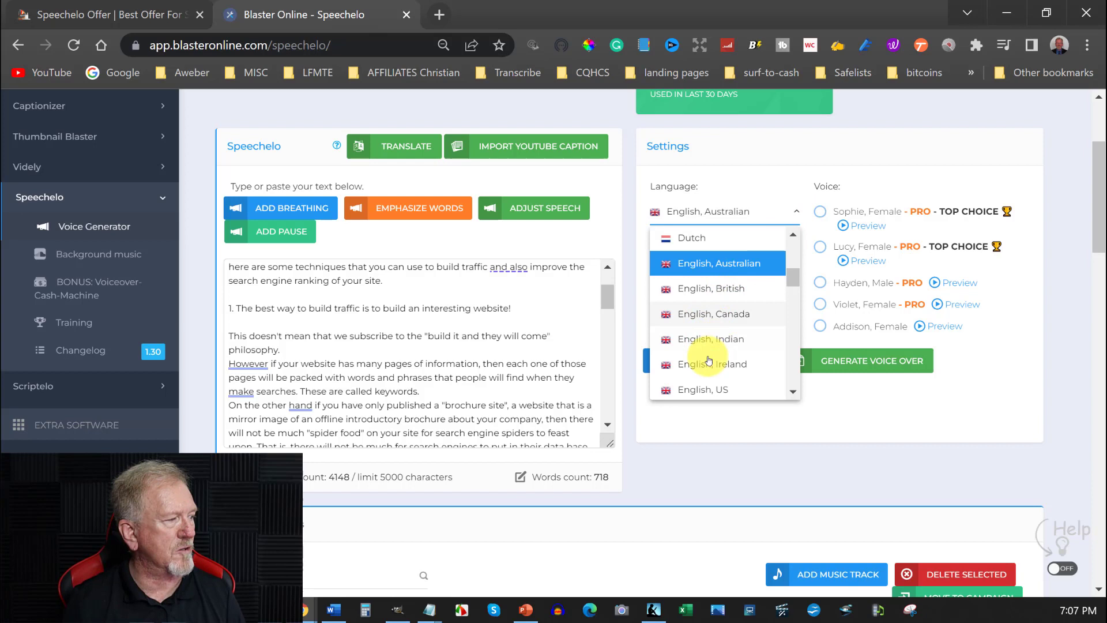
left_click(700, 389)
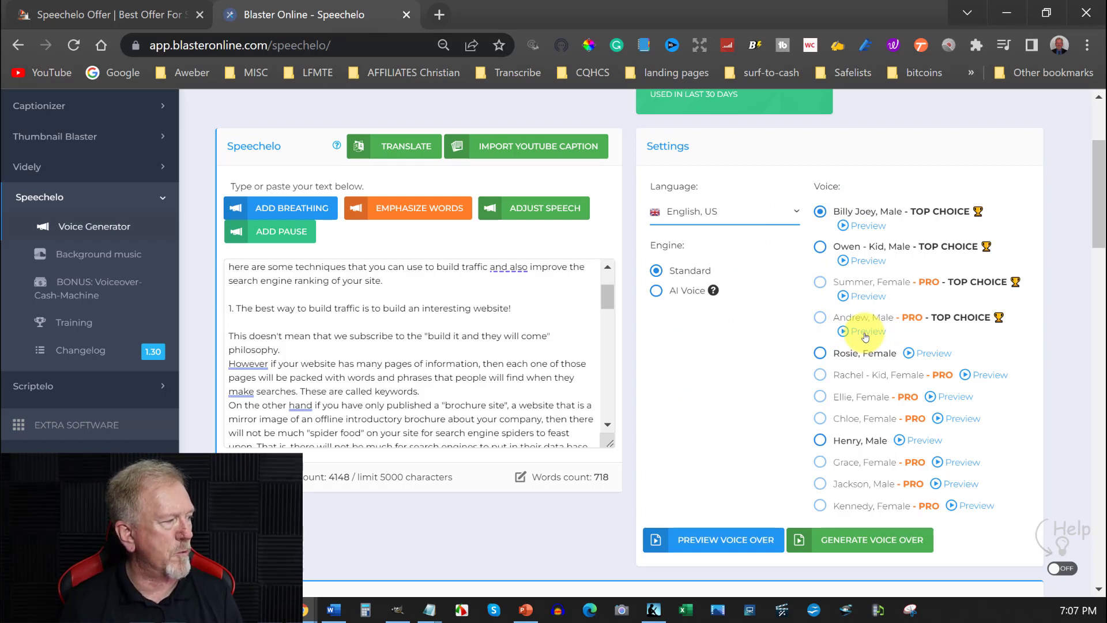
Step: Hear Andrew's voice sample, then briefly resume and pause the promo video in the sales tab
left_click(865, 335)
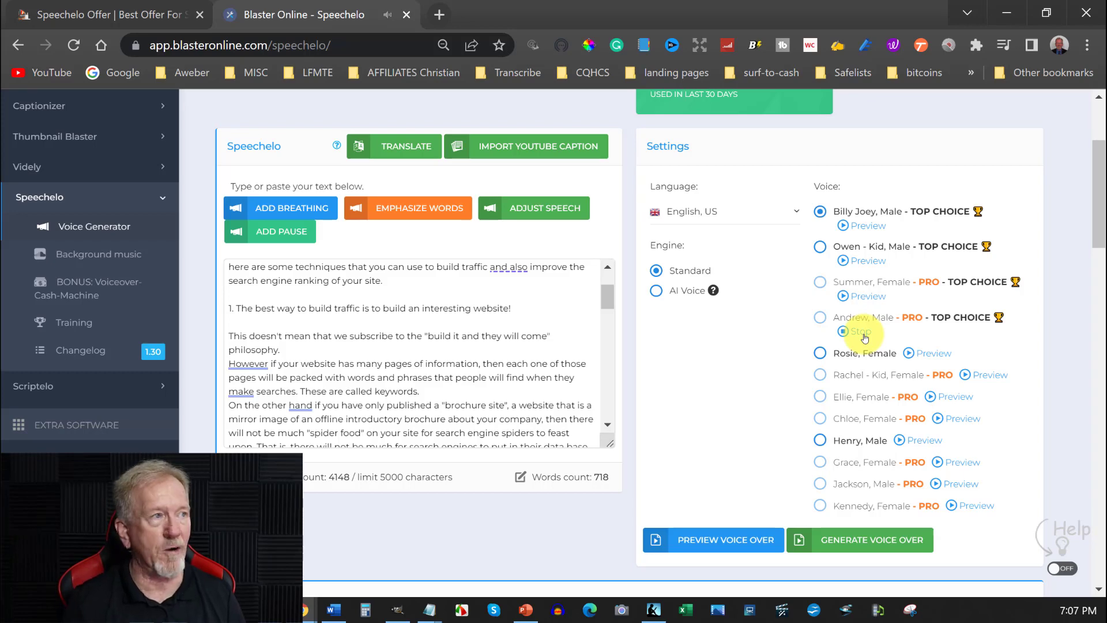
left_click(82, 19)
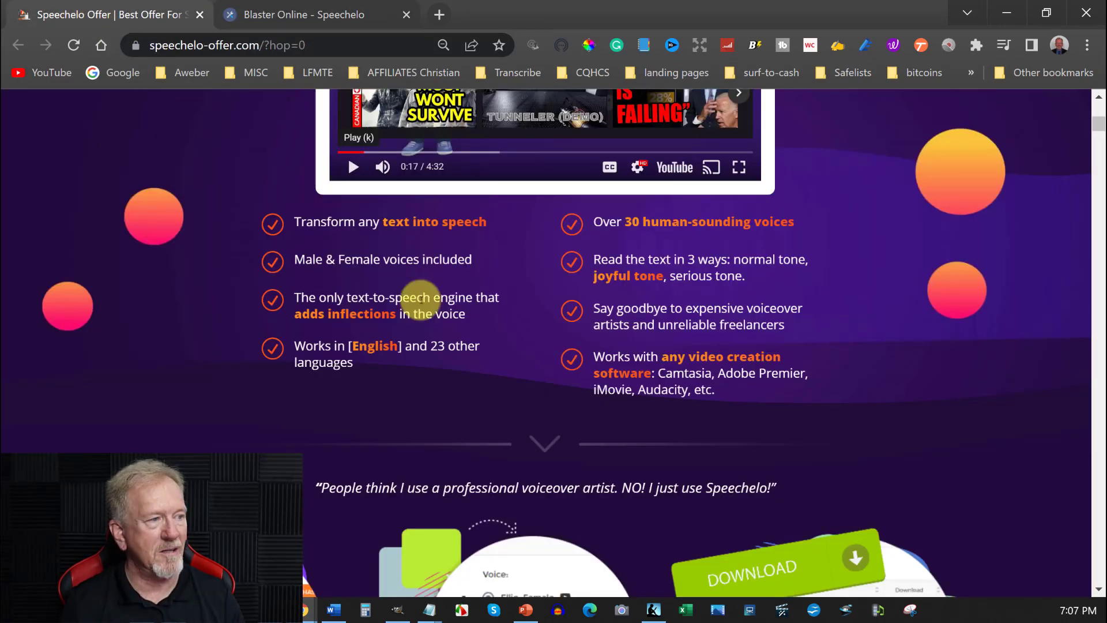
scroll(571, 306, "up", 3)
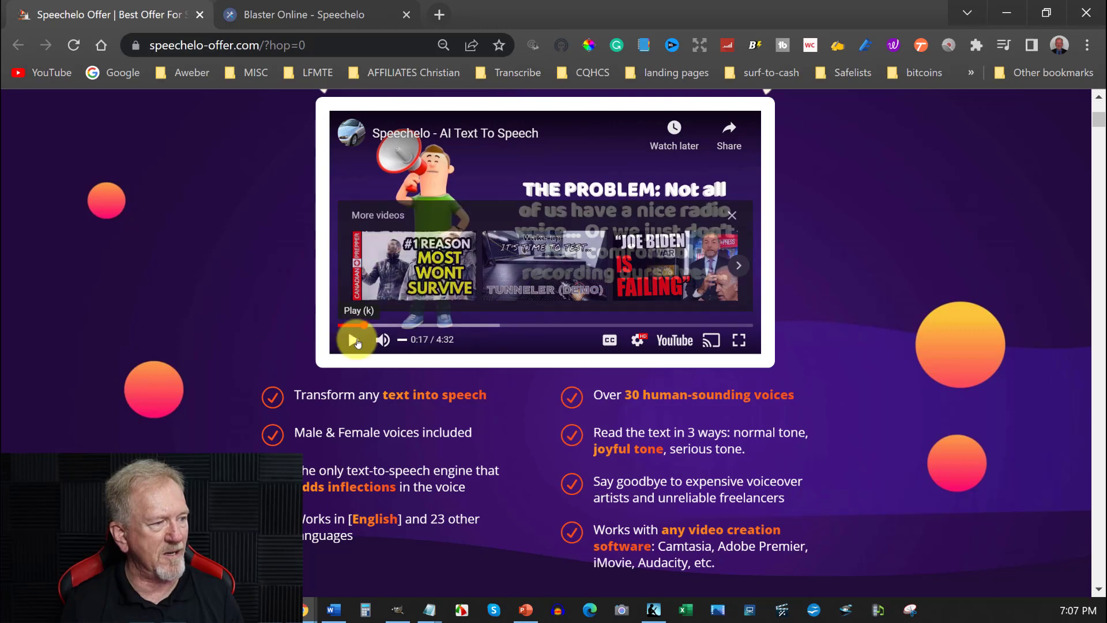
left_click(354, 340)
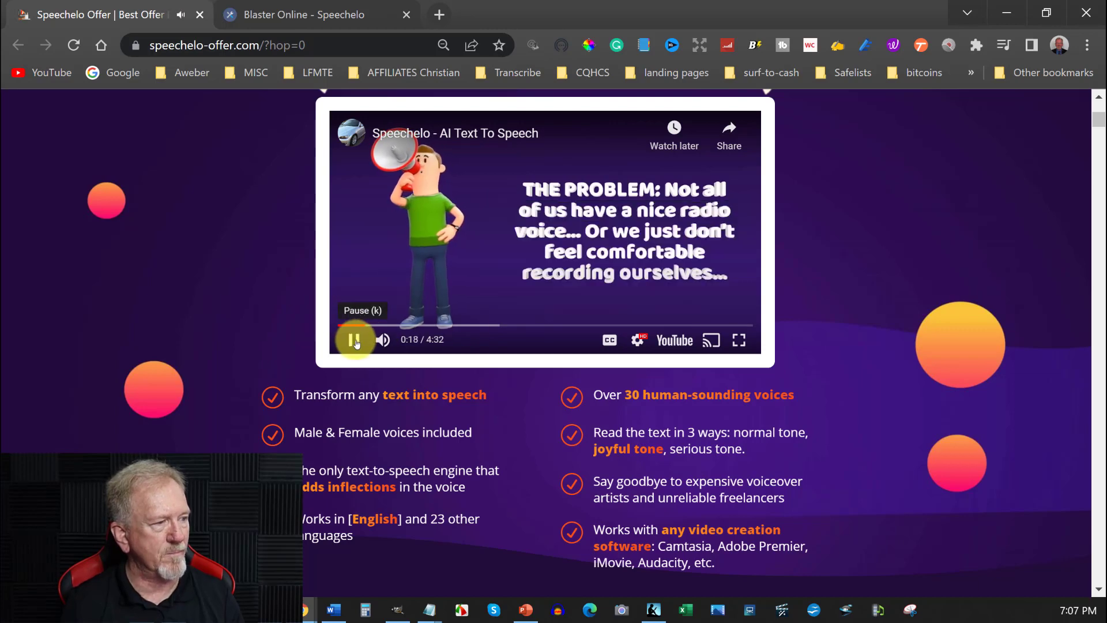
left_click(354, 341)
Step: Back in the generator, hear Jackson's voice sample and close the Upgrade to PRO popup
left_click(269, 12)
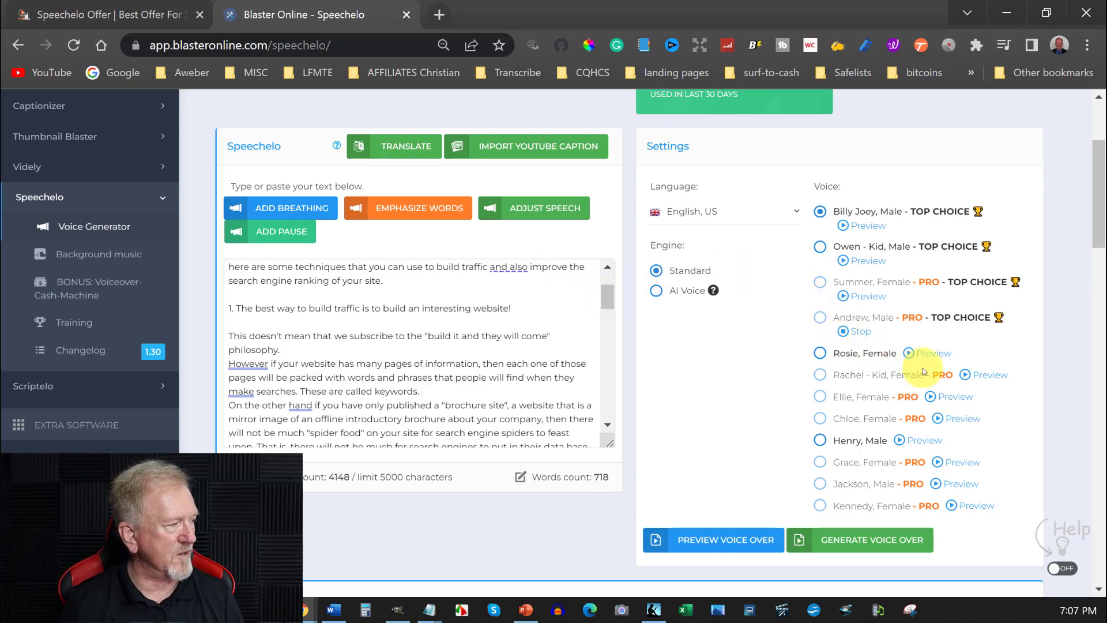
scroll(935, 369, "down", 1)
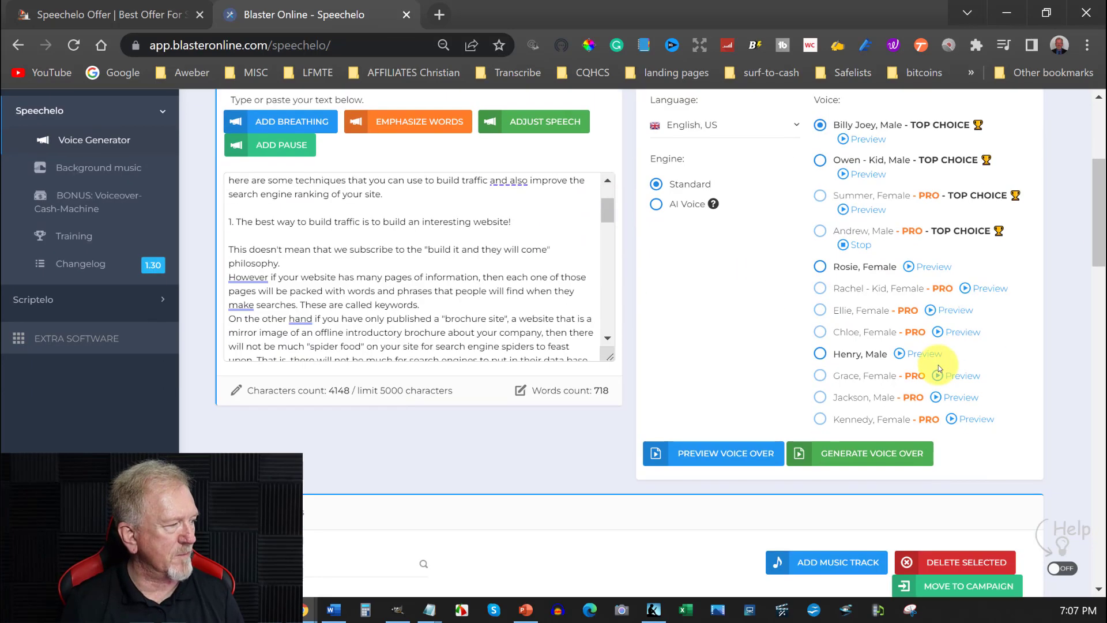
left_click(935, 398)
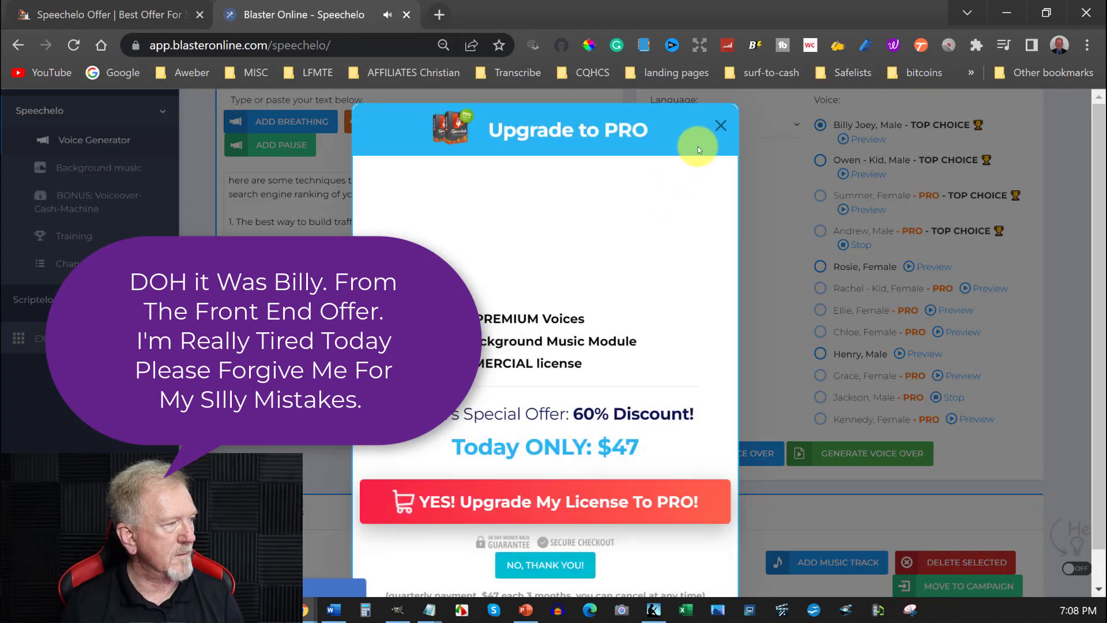
left_click(721, 126)
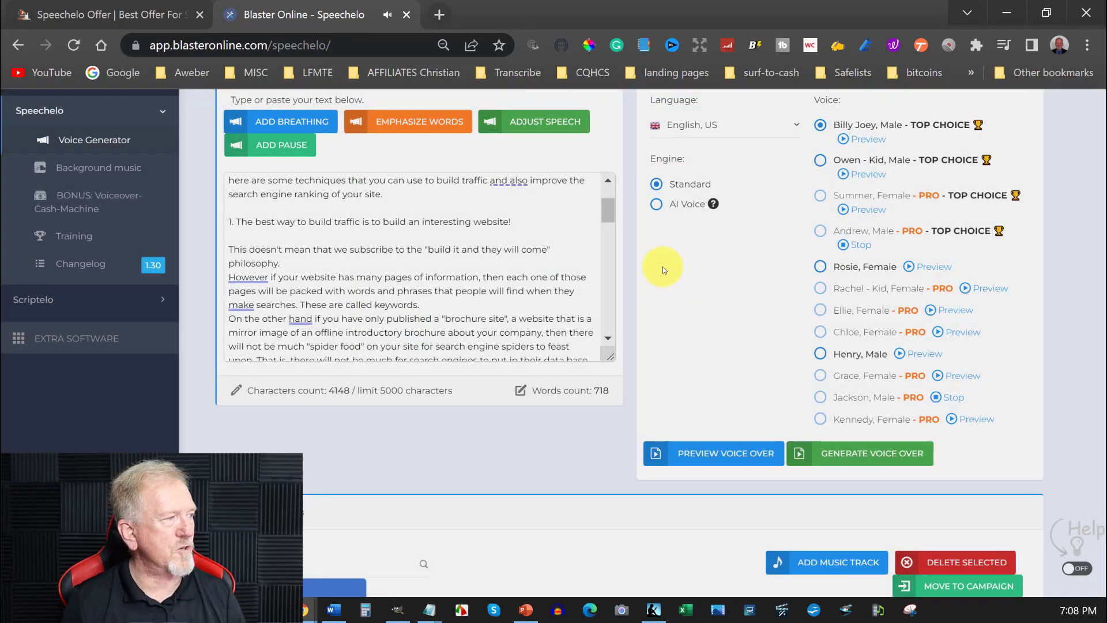
scroll(763, 194, "up", 2)
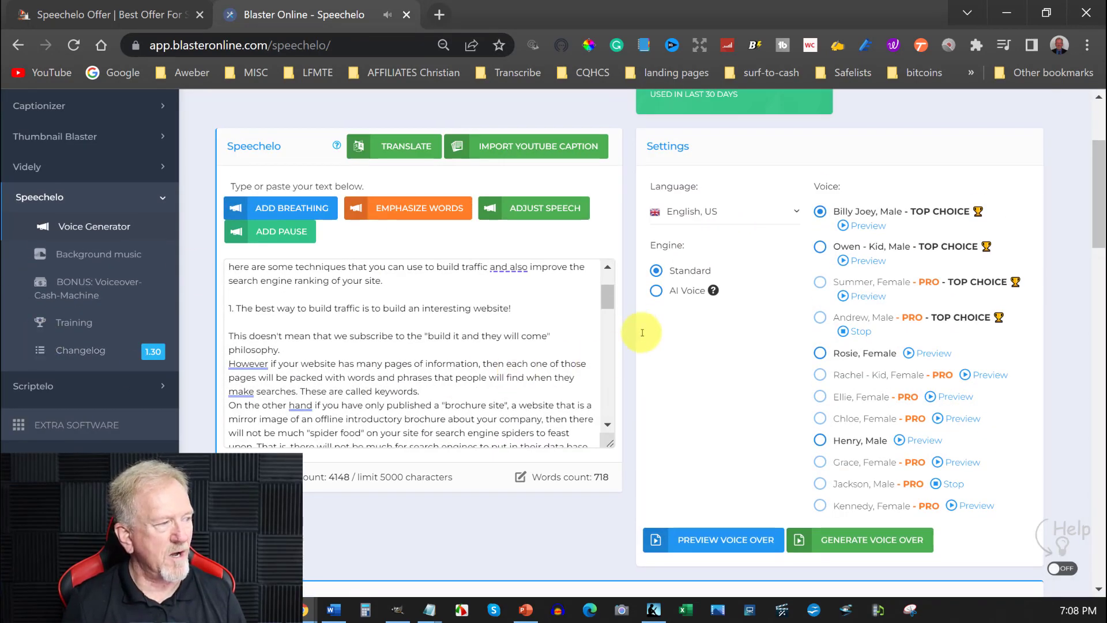
Step: Scroll the script to the top and switch the engine to AI Voice with Friendly tone
scroll(248, 288, "up", 3)
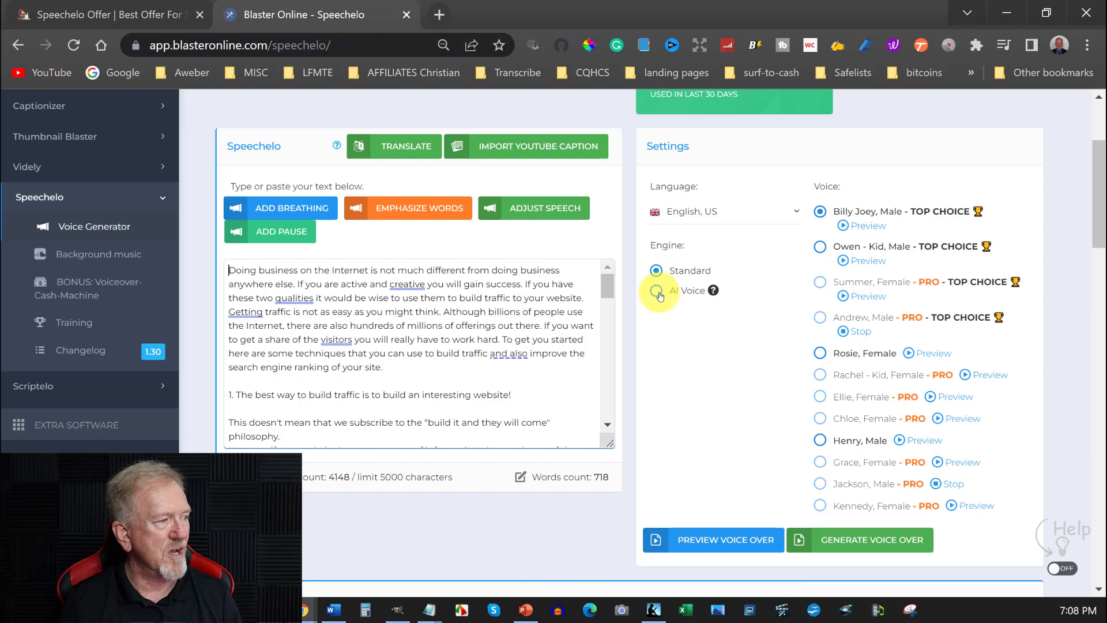
left_click(658, 293)
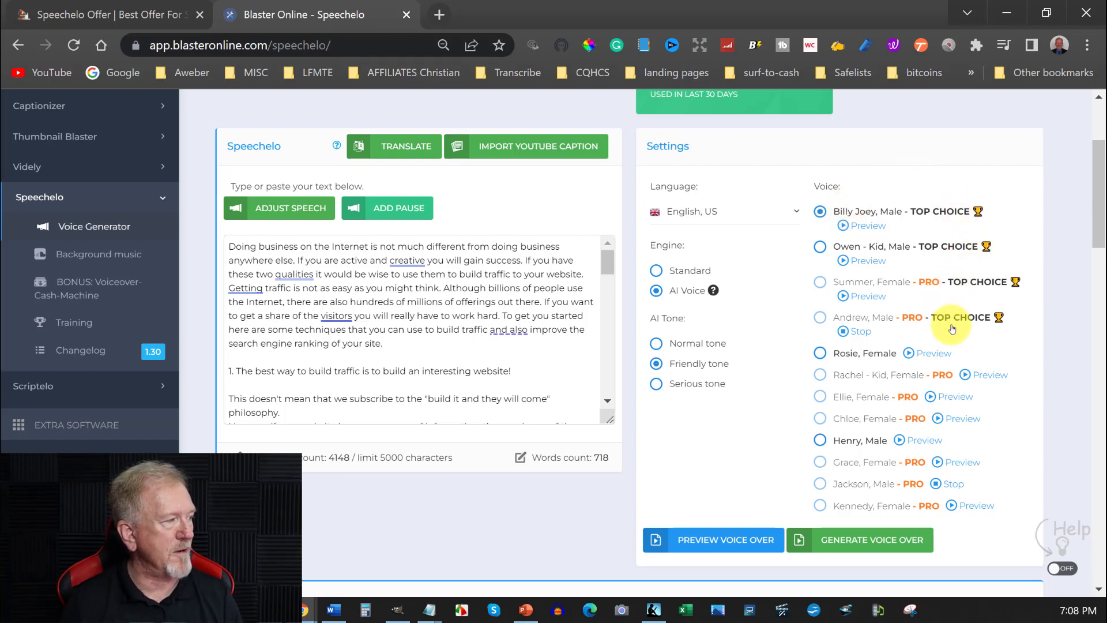
Step: Pick Andrew as the voice and read through the Upgrade to PRO offer for 100+ voices at $47
left_click(912, 321)
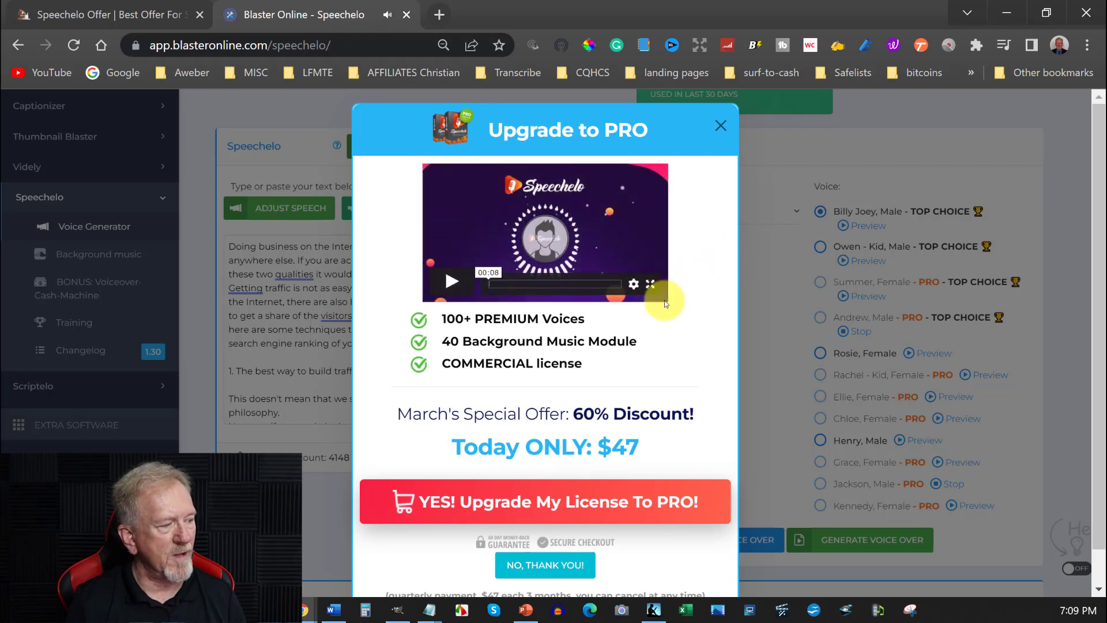
scroll(669, 297, "down", 1)
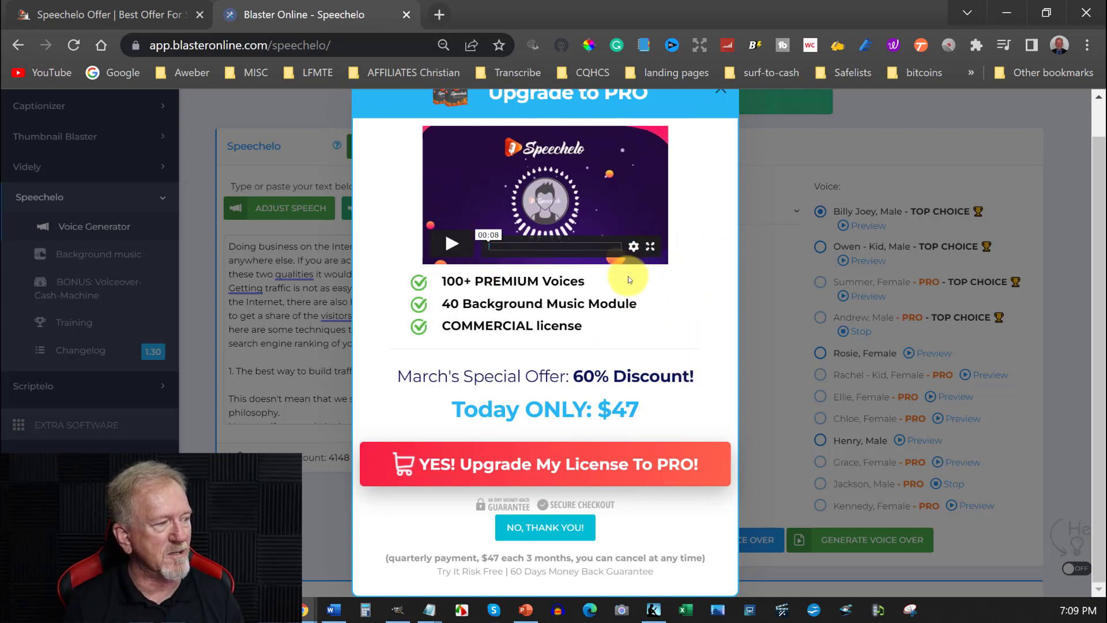
scroll(651, 294, "up", 1)
scroll(650, 294, "up", 1)
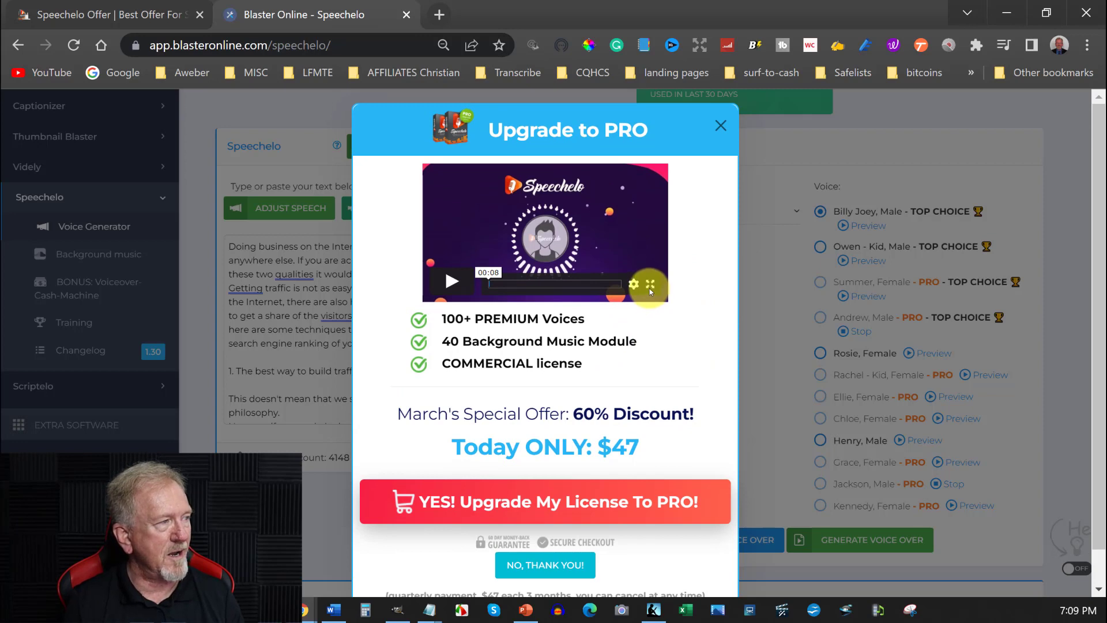
scroll(651, 291, "down", 1)
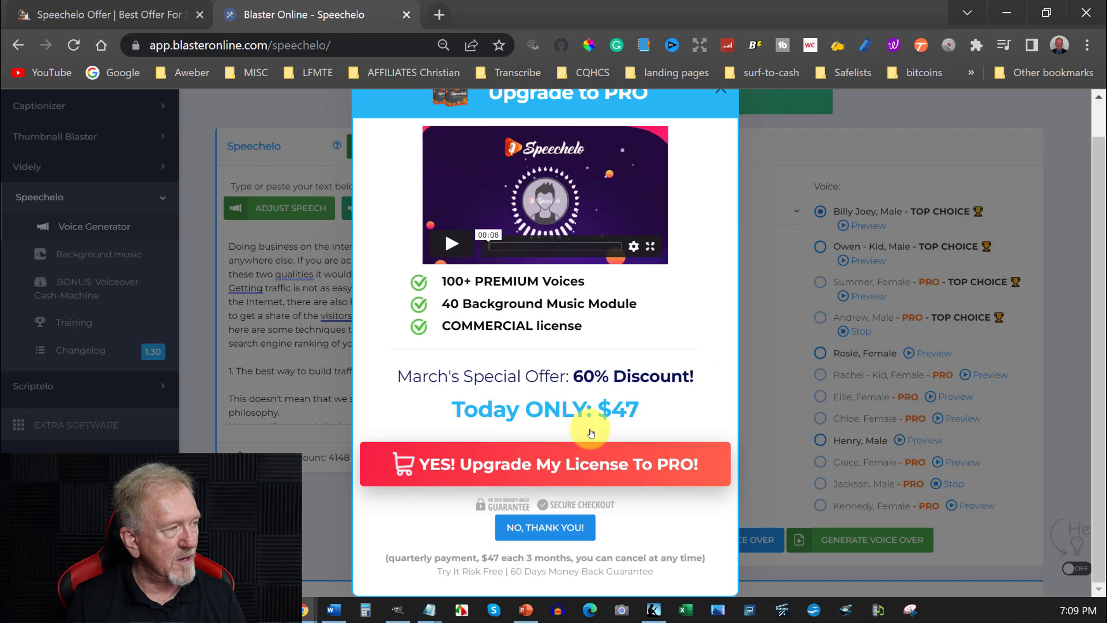
scroll(682, 219, "up", 2)
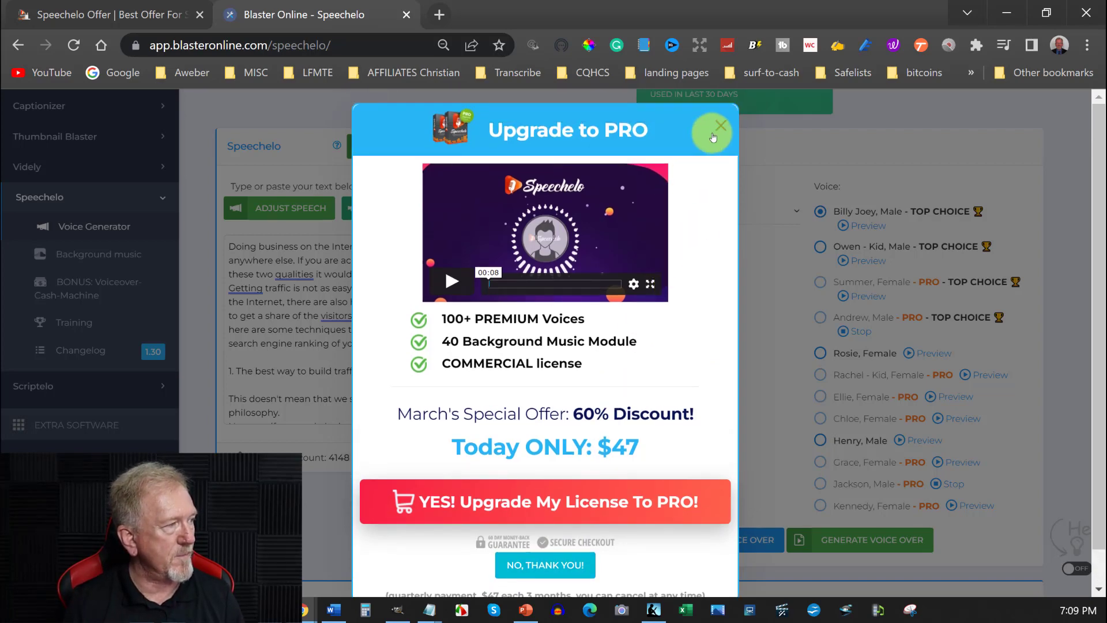
Step: Close the upgrade popup and delete the trailing [startSpeech…] tags and blank line after 'succeed.'
left_click(720, 125)
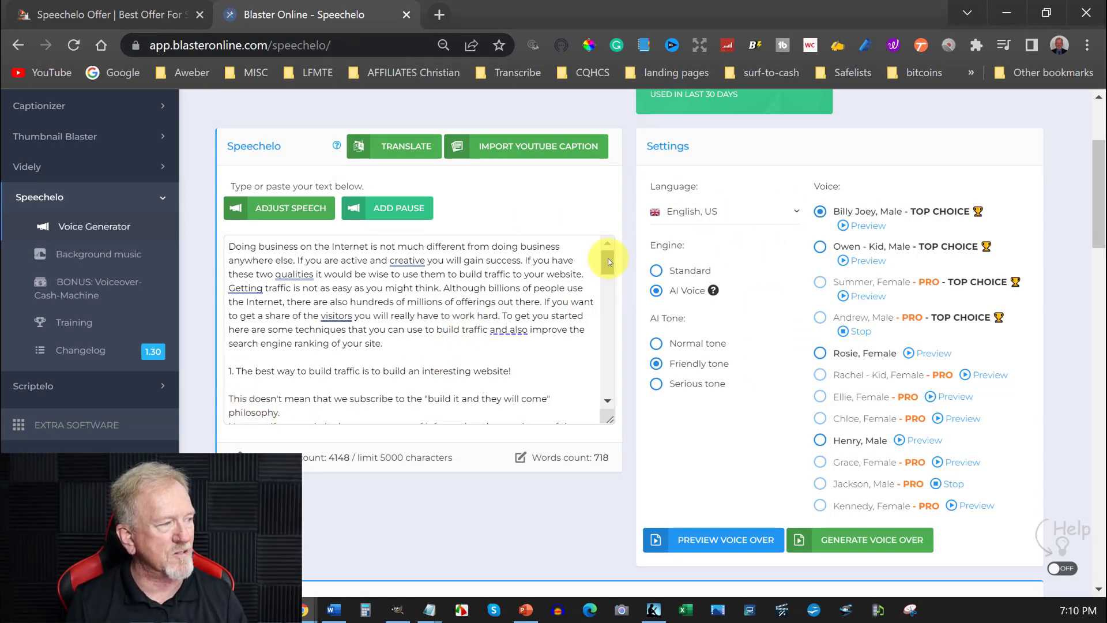
left_click_drag(607, 256, 634, 413)
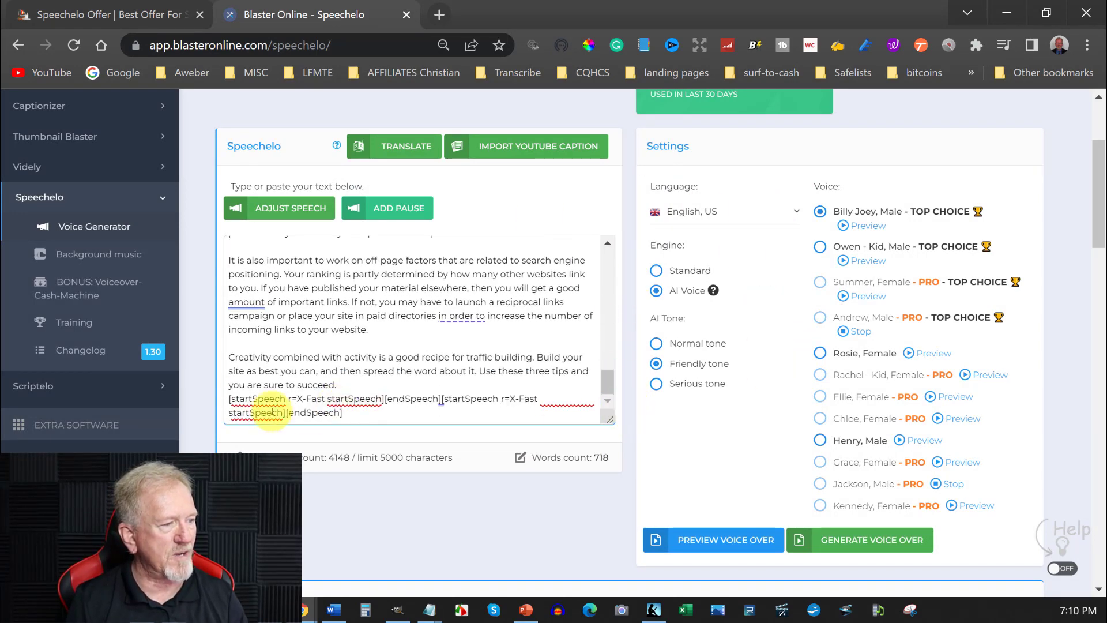
left_click_drag(229, 398, 340, 418)
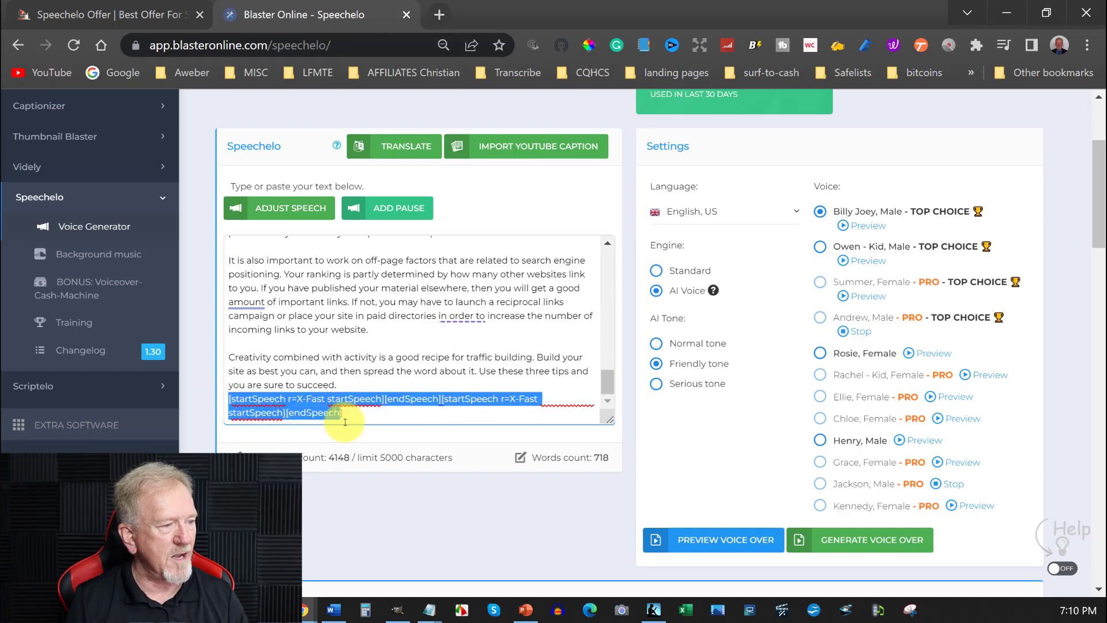
key("BackSpace")
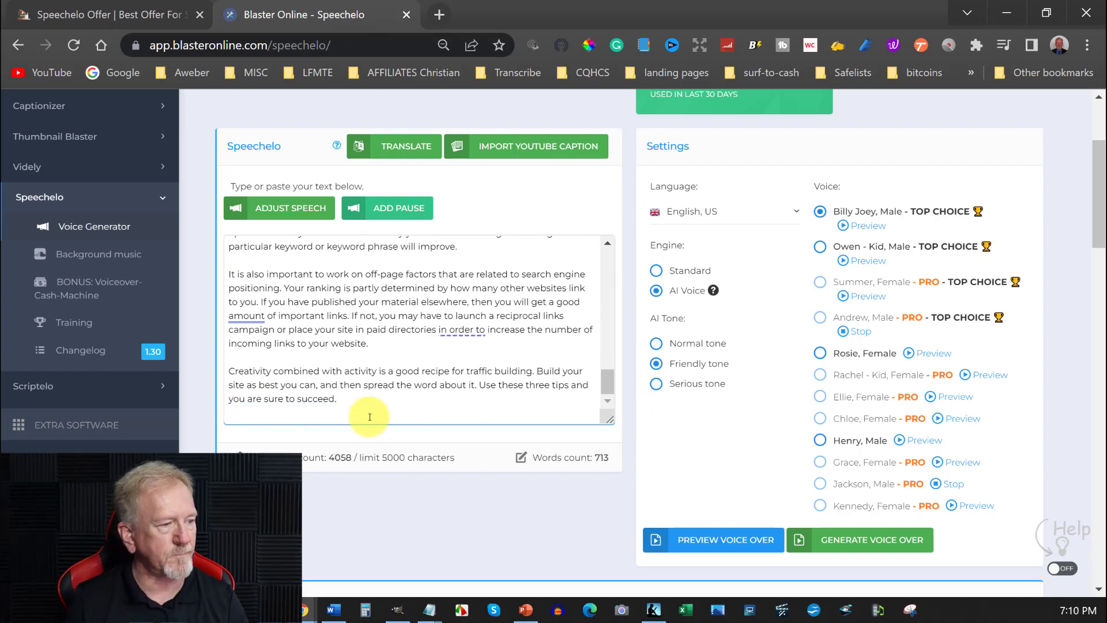
key("BackSpace")
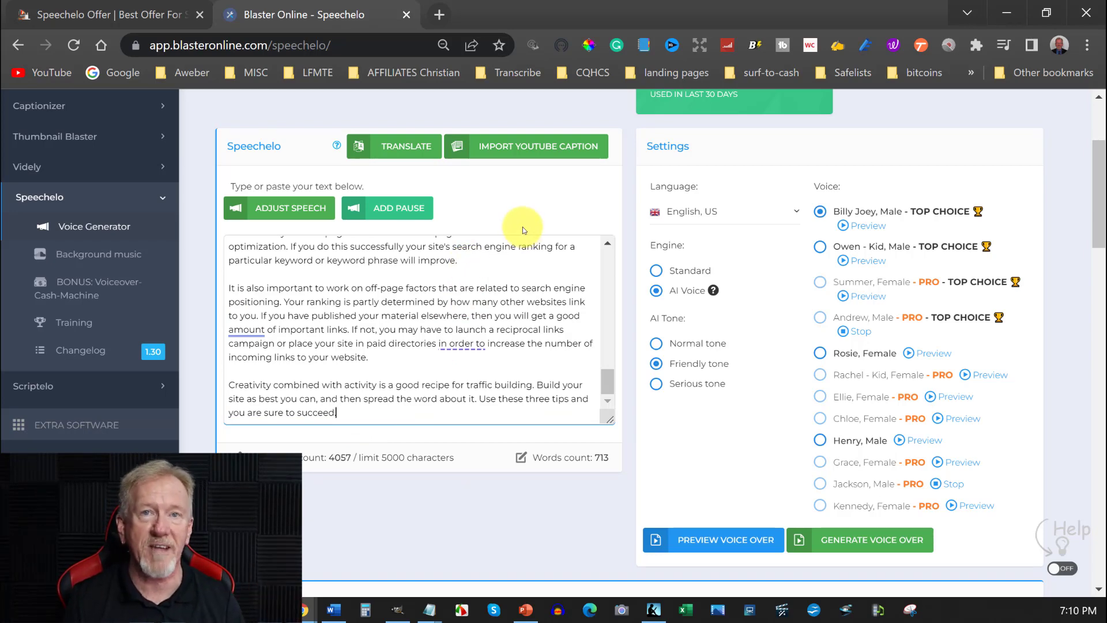
scroll(493, 349, "up", 15)
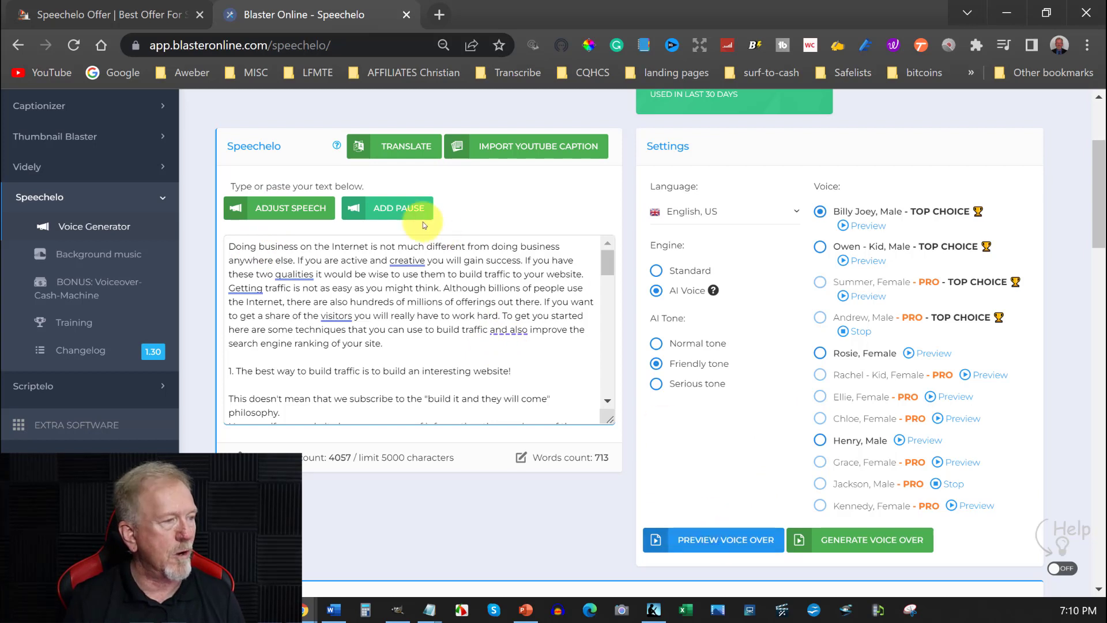
Step: In Adjust Speech, set the speaking rate to Fast and apply it to the script
left_click(286, 208)
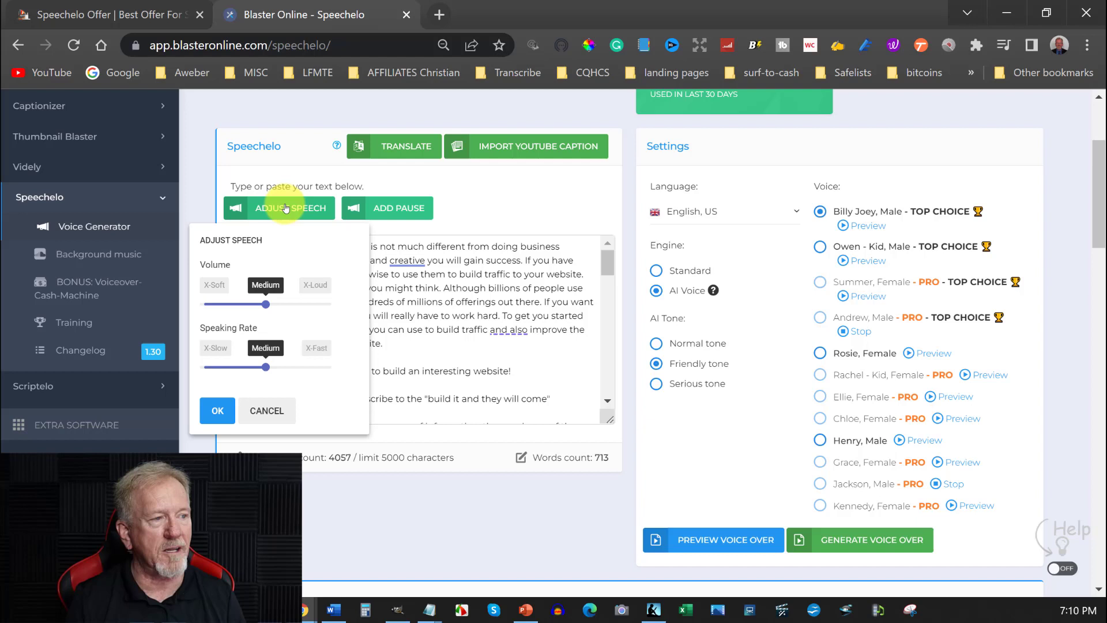
left_click(221, 367)
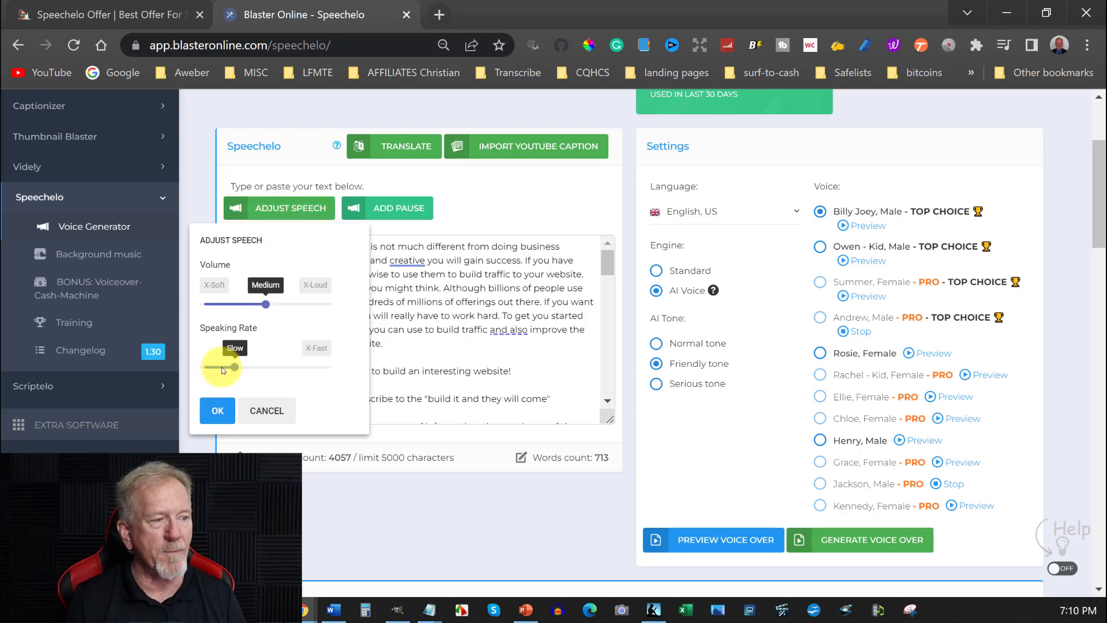
left_click(306, 367)
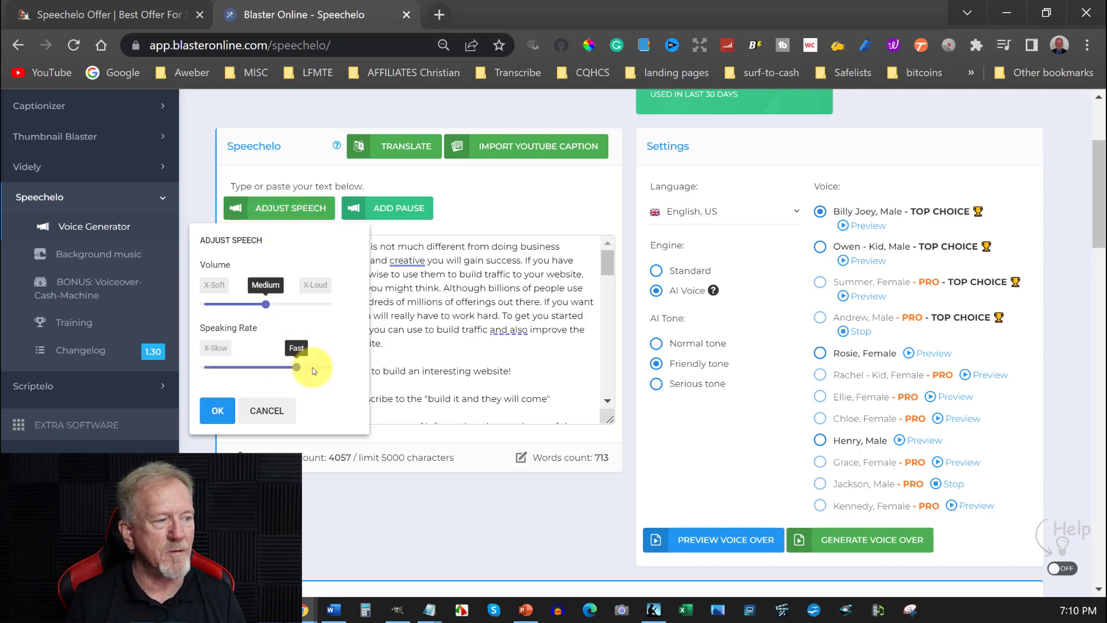
left_click(273, 369)
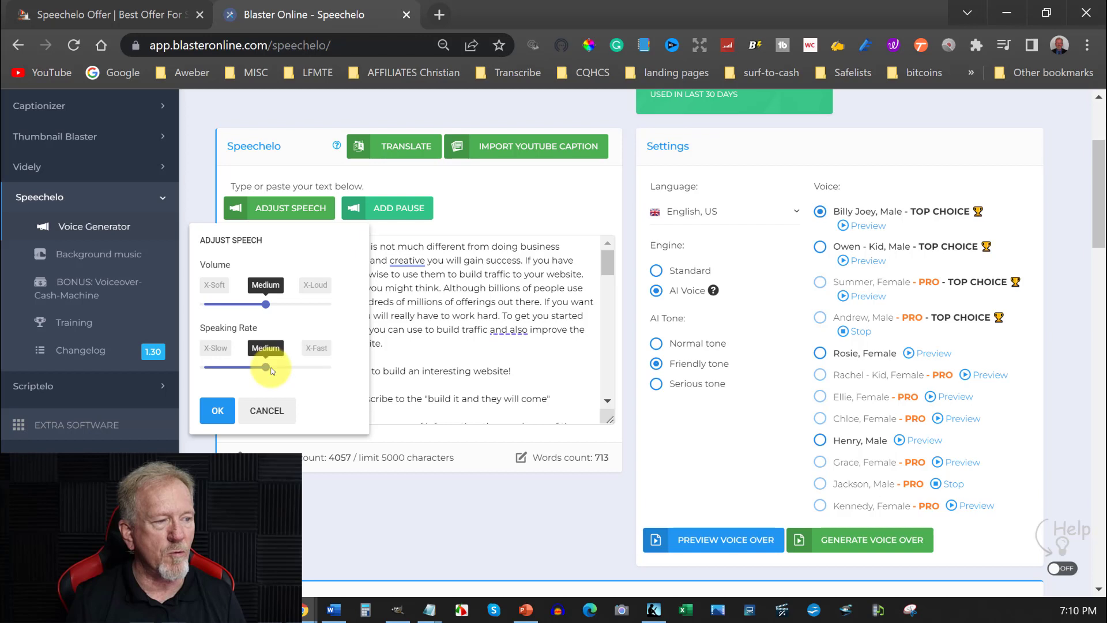
left_click(299, 370)
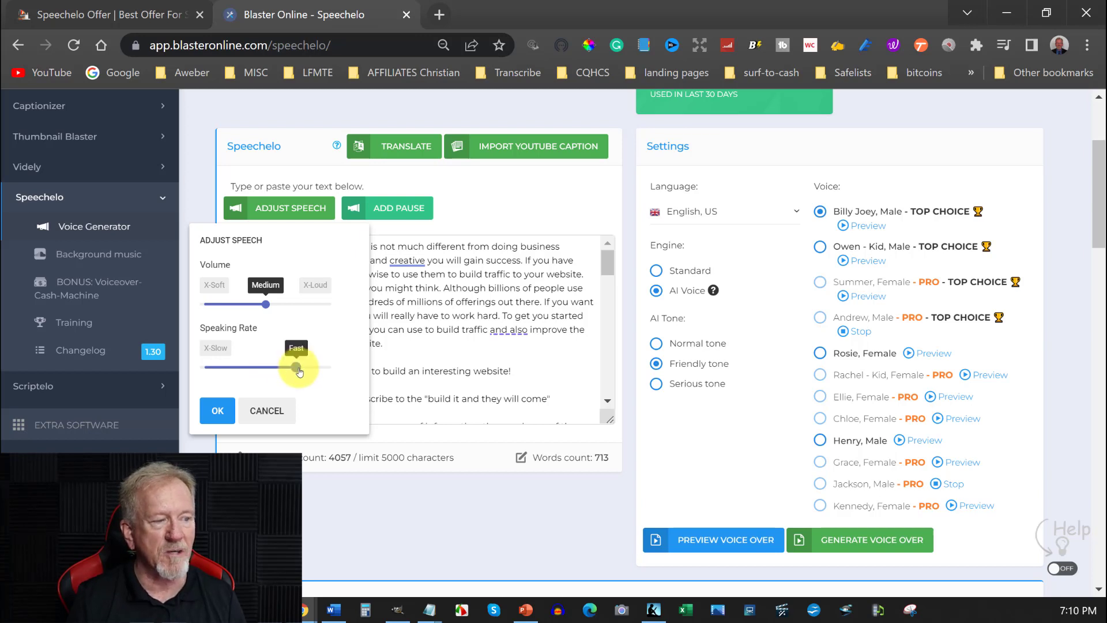
left_click(217, 410)
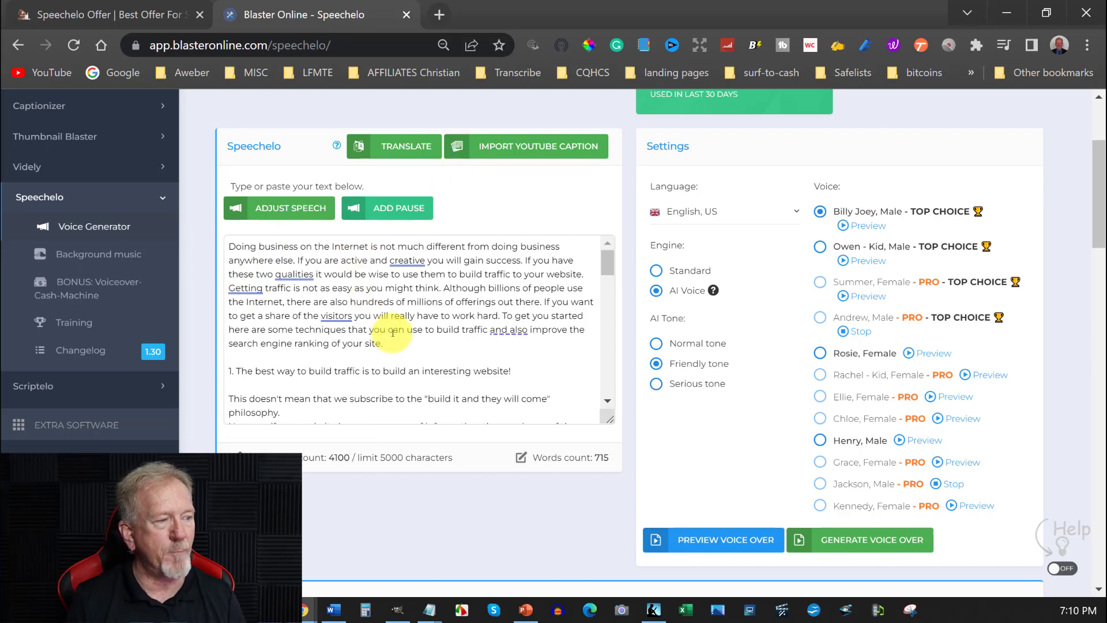
Step: Insert a 2-second pause after 'search engine ranking of your site.' at the end of the first paragraph
scroll(391, 334, "up", 3)
scroll(391, 334, "down", 3)
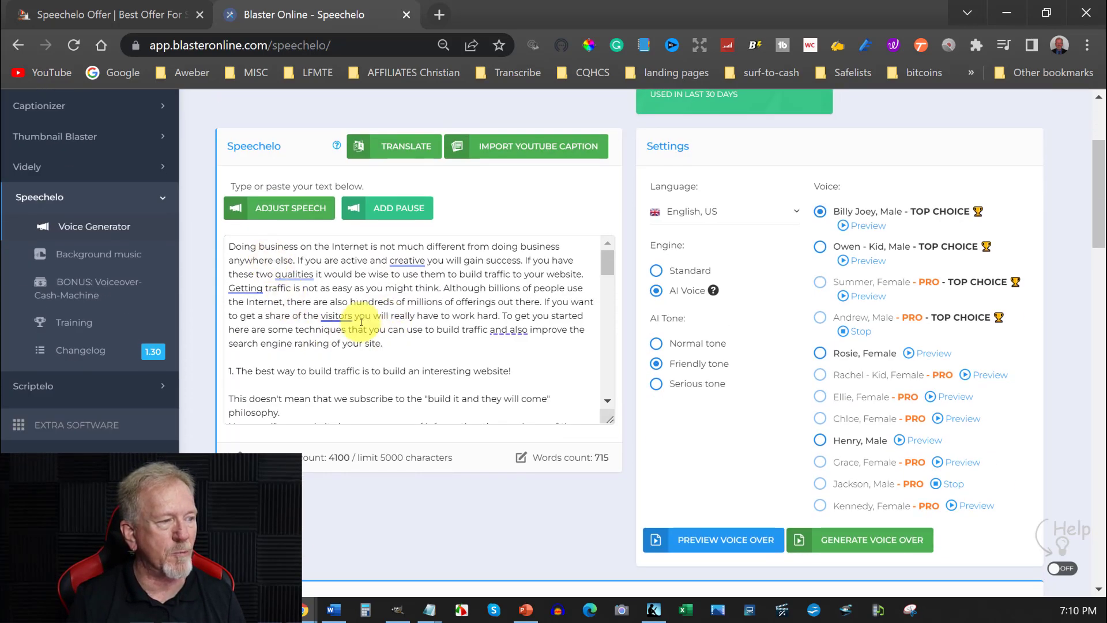
left_click(389, 344)
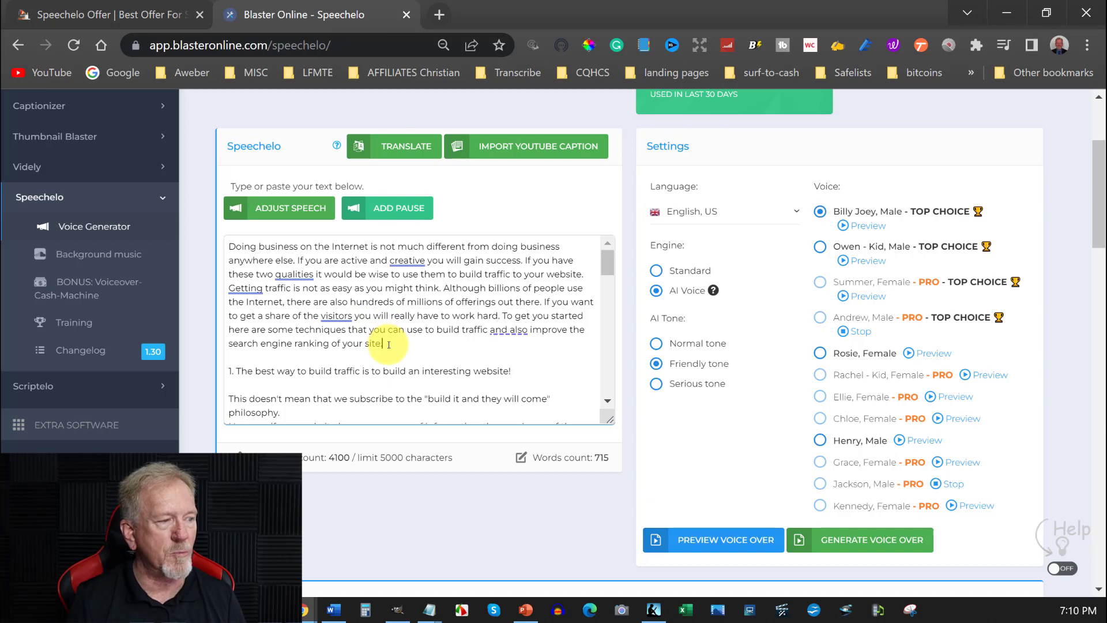
left_click(405, 209)
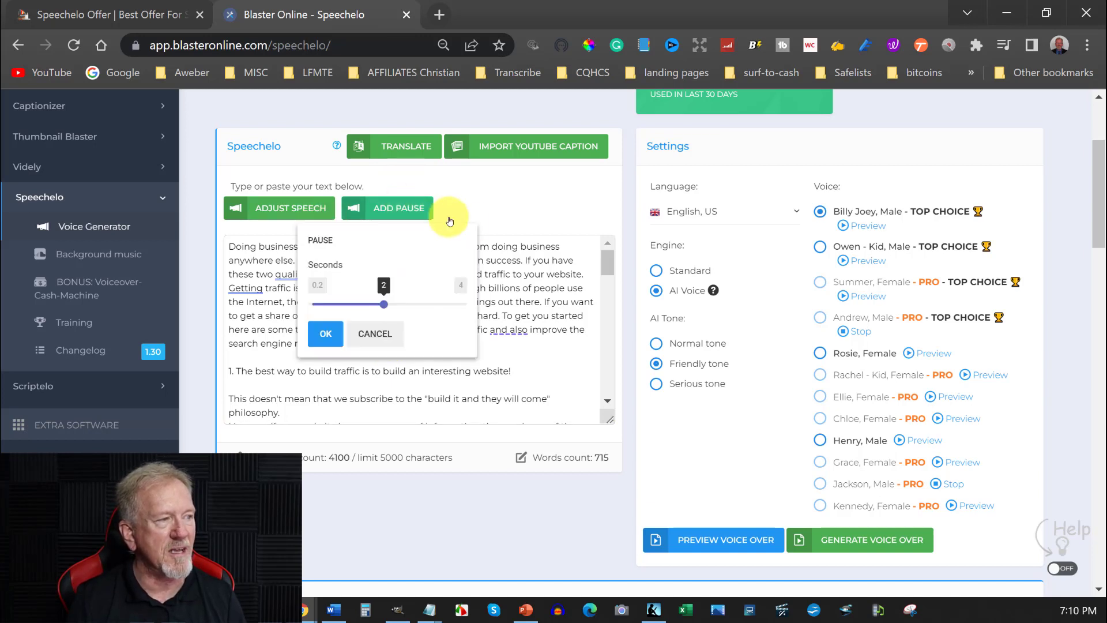
left_click(320, 335)
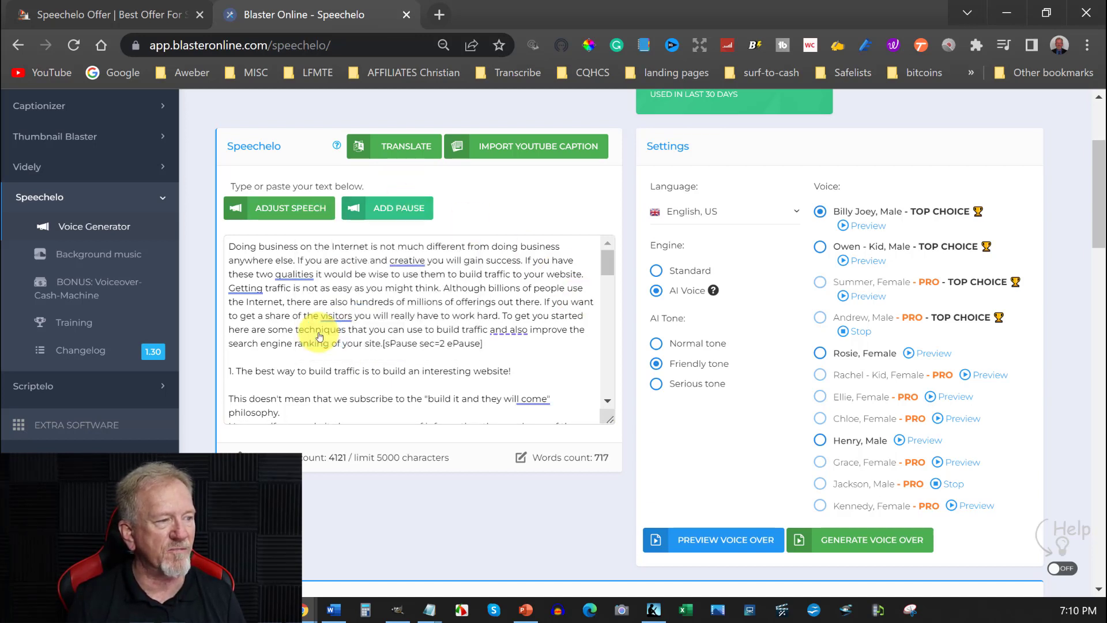
left_click(724, 540)
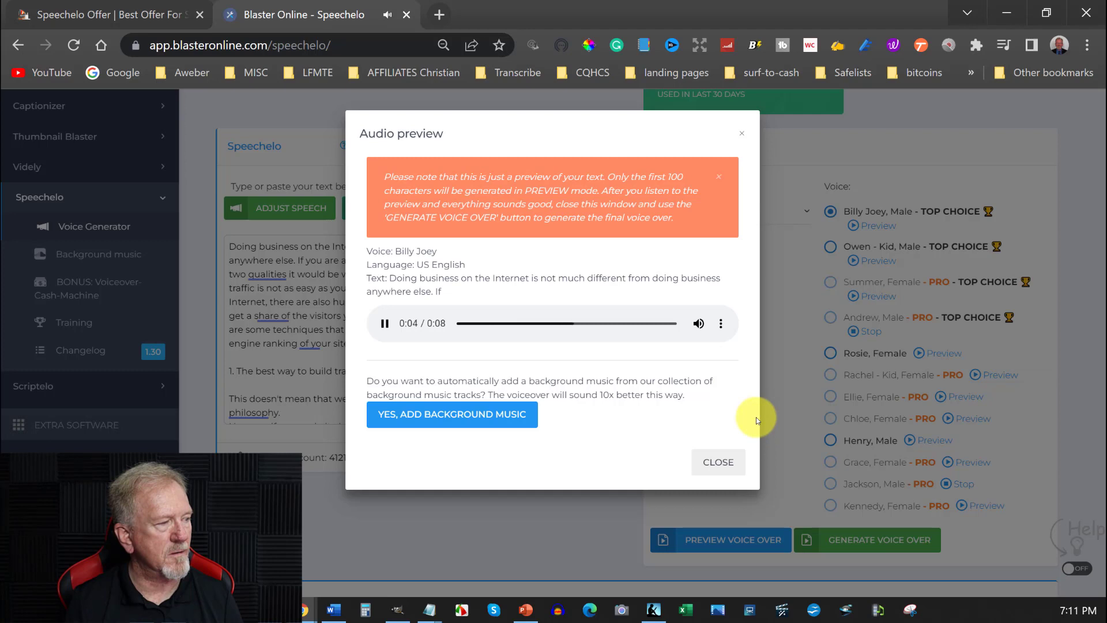
left_click(377, 328)
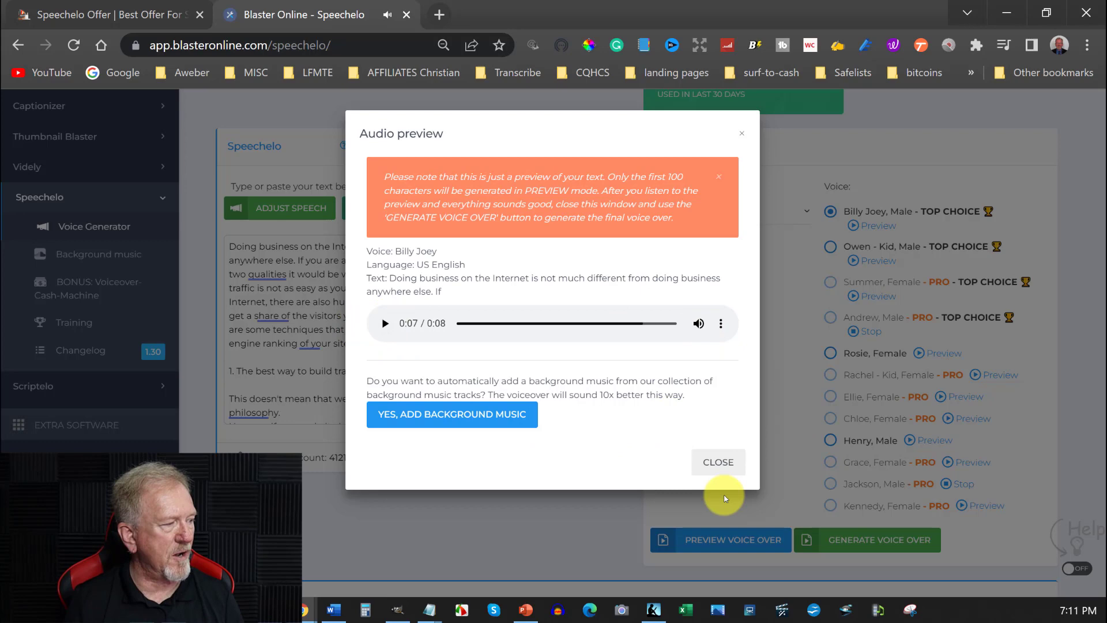
left_click(718, 462)
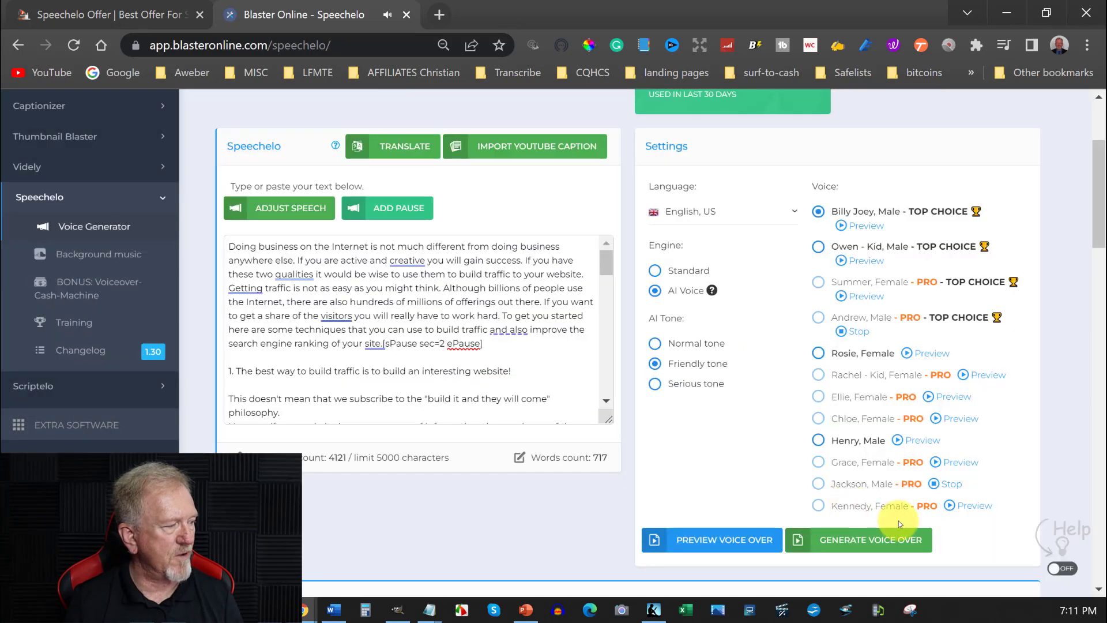
Step: Generate the whole 717-word script as one voiceover without splitting, and dismiss the success message
left_click(853, 541)
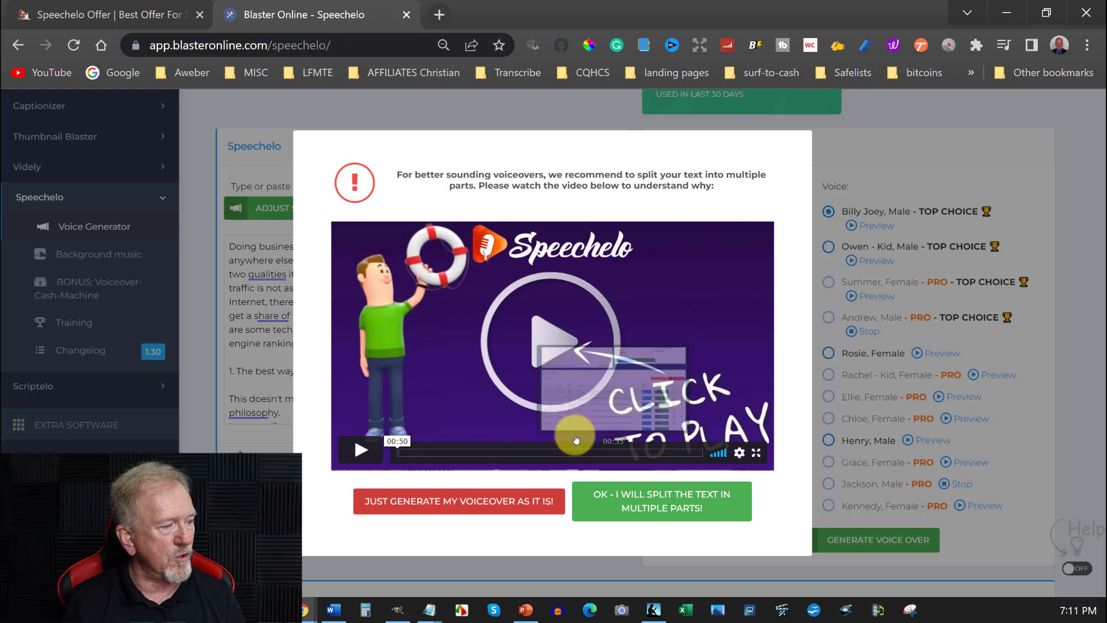
left_click(419, 506)
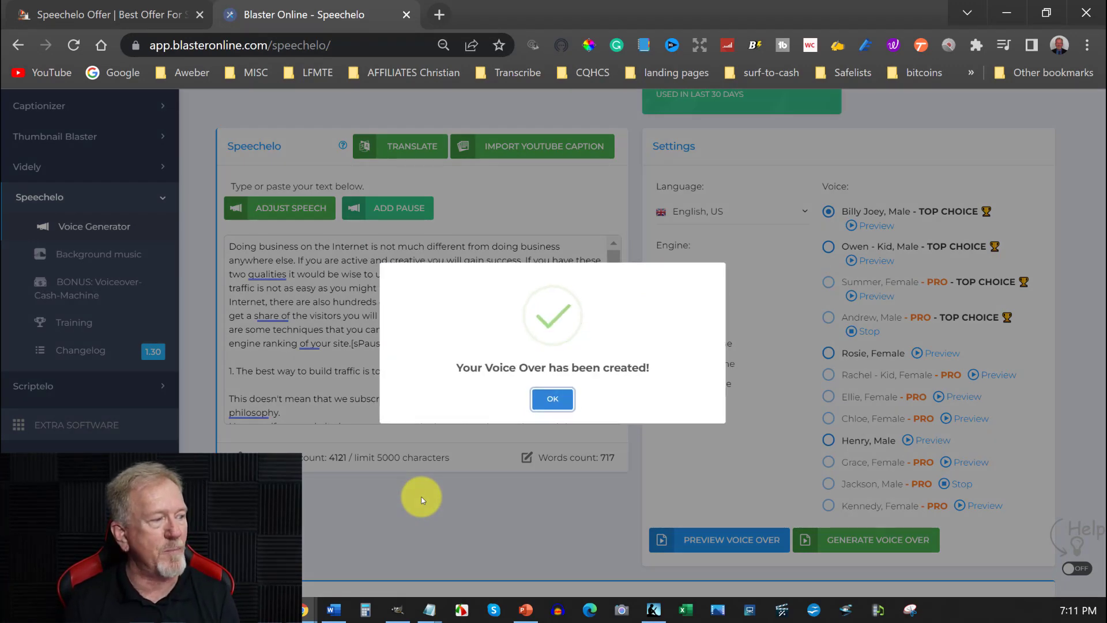
left_click(554, 402)
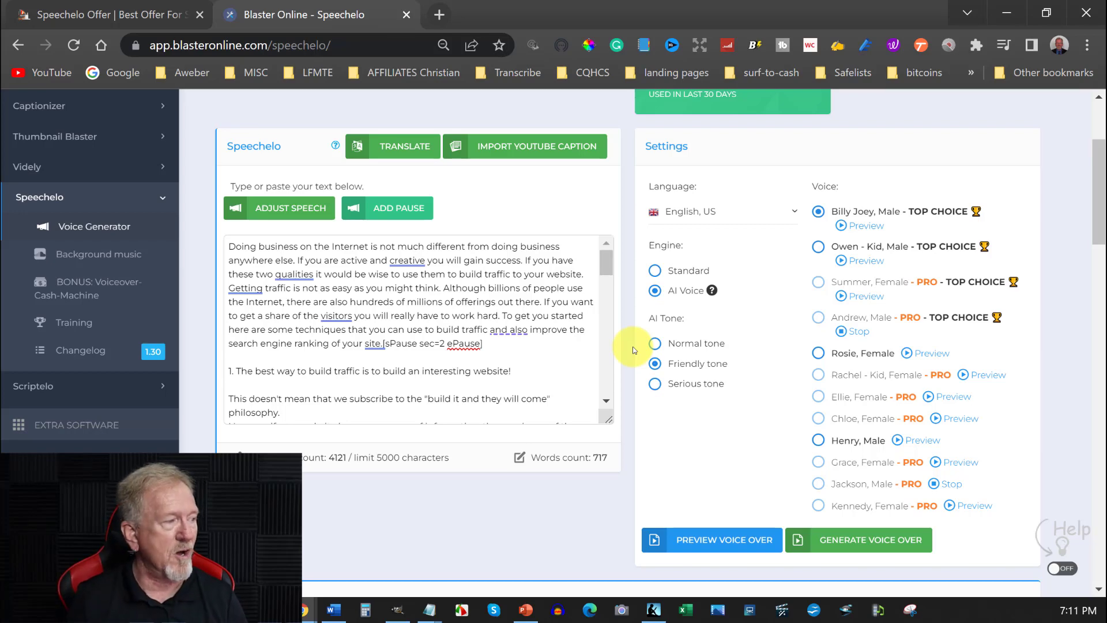
Step: Zoom the page out and play the newest 4121-character Billy Joey voiceover in Generated Voices
scroll(633, 347, "down", 1)
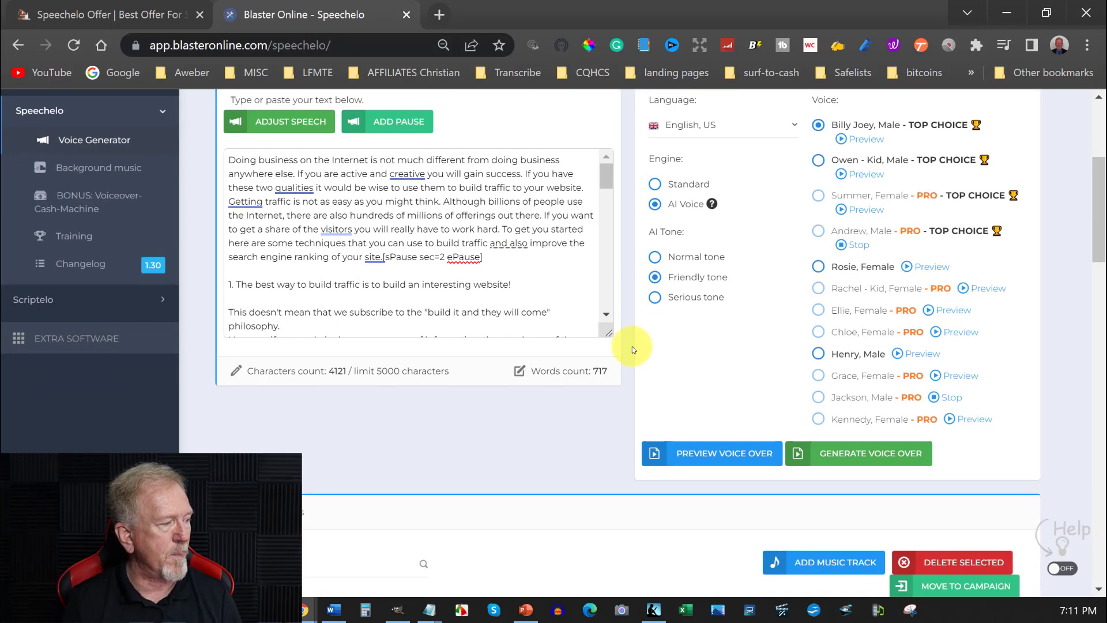
scroll(624, 340, "down", 3)
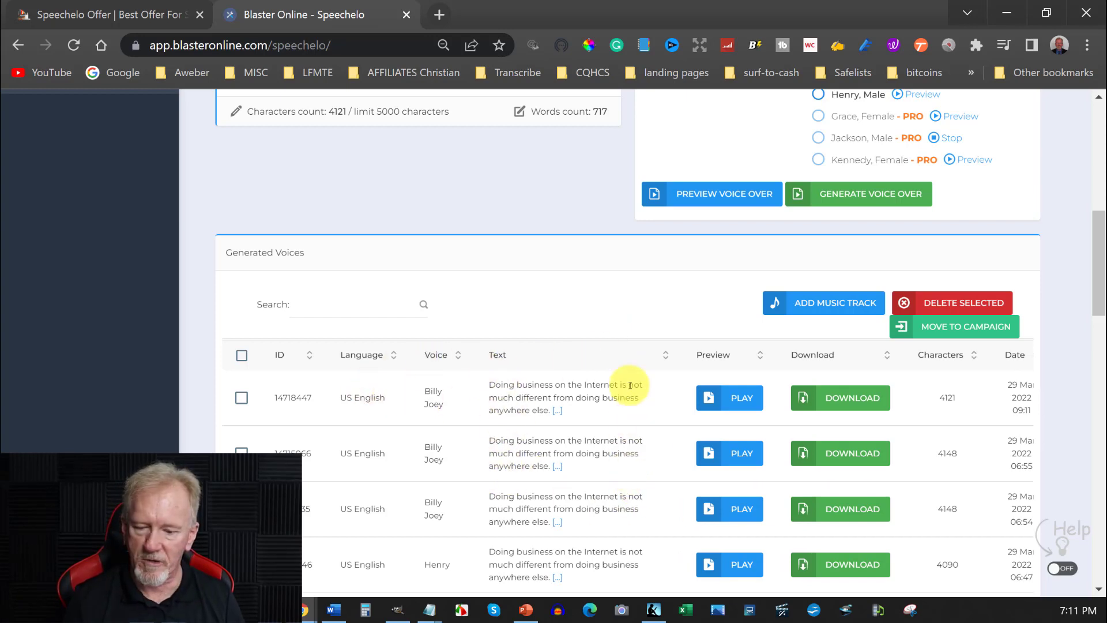
key("ctrl+minus")
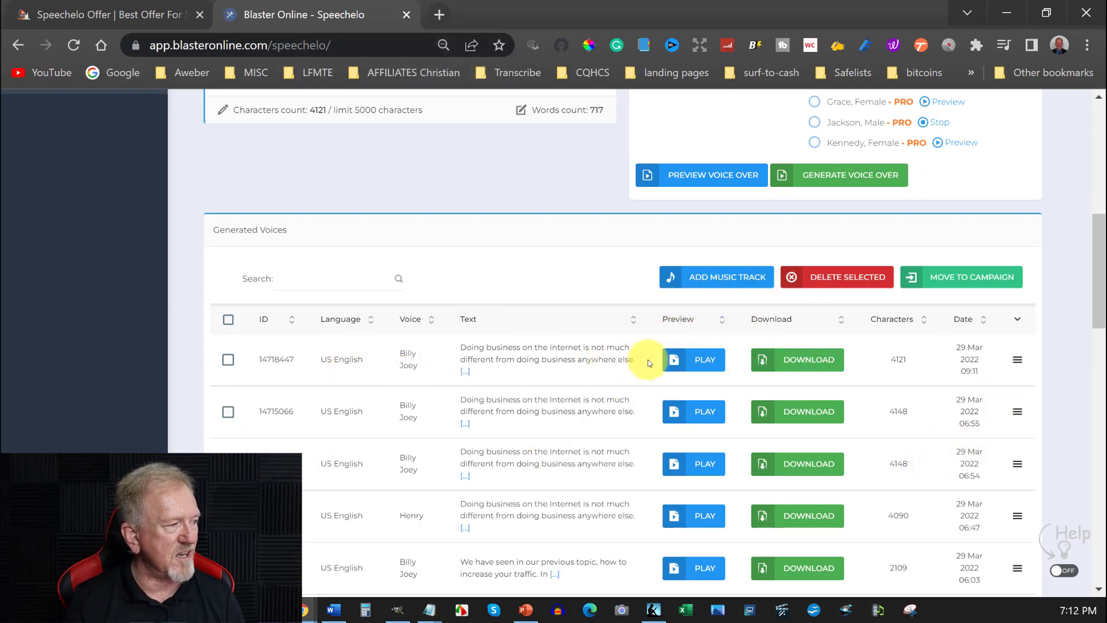
left_click(701, 360)
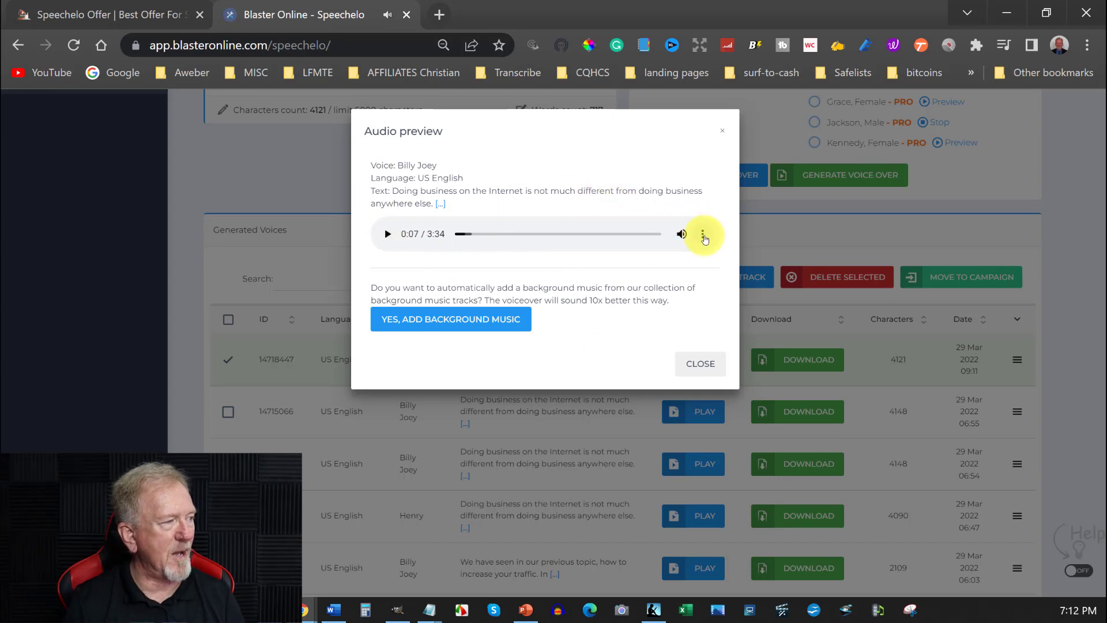
Step: Play the voiceover preview at 1.25 playback speed
left_click(703, 235)
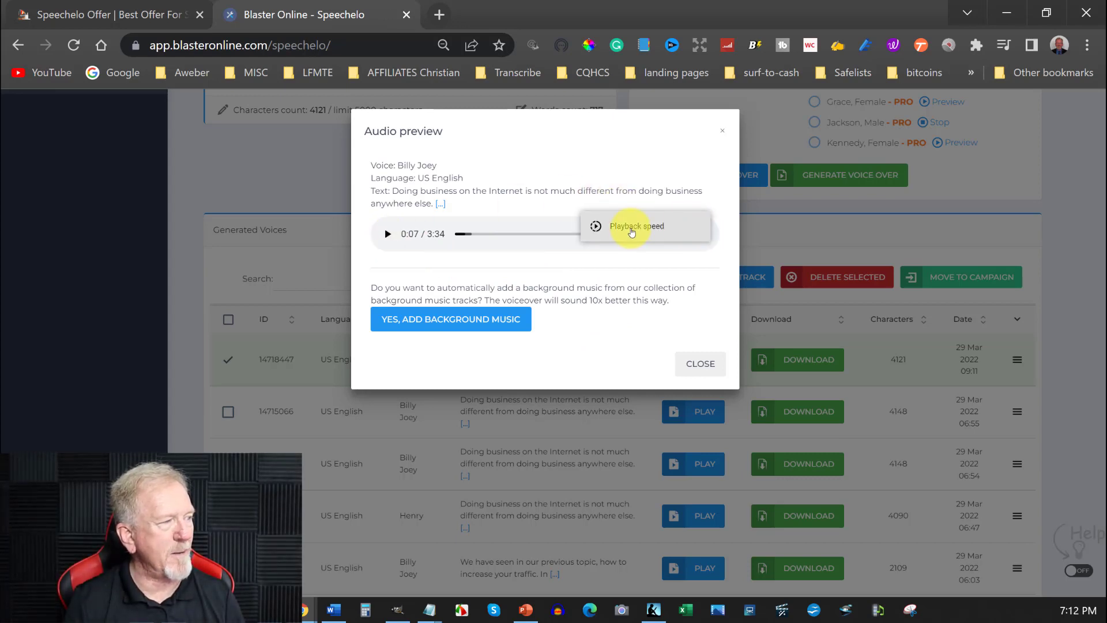
left_click(632, 231)
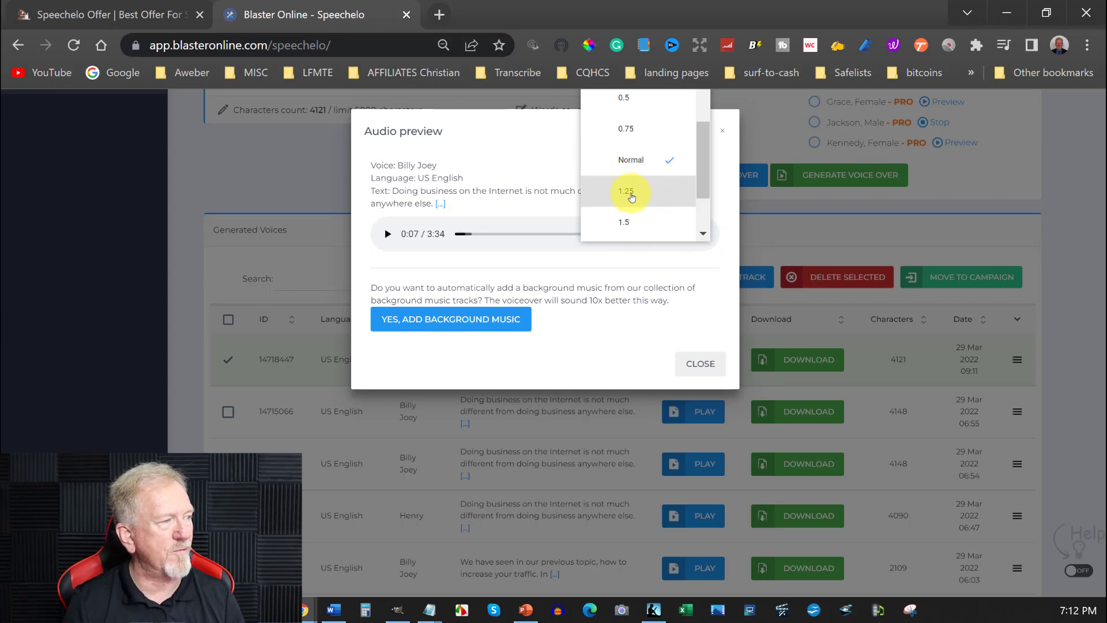
left_click(632, 196)
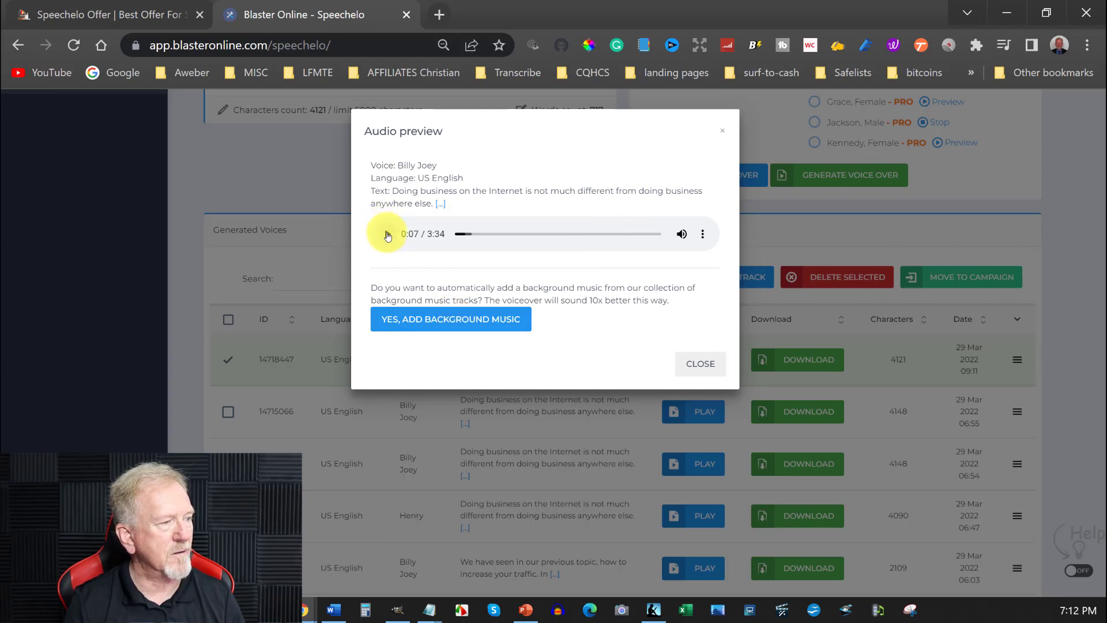
left_click(387, 234)
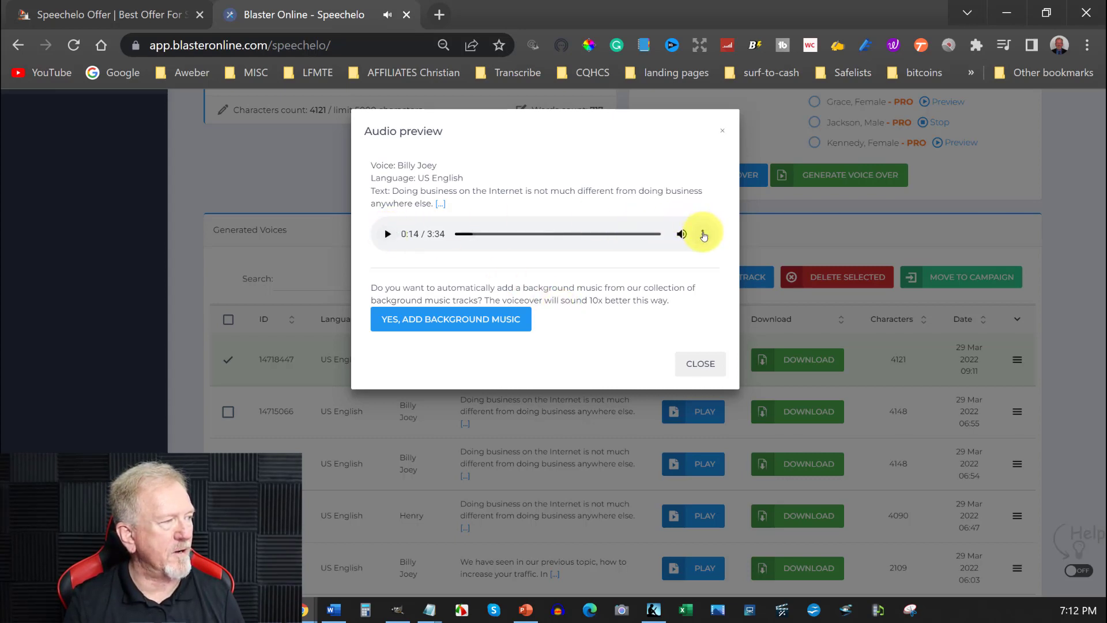
Step: Return playback speed to Normal and close the audio preview
left_click(702, 234)
left_click(626, 228)
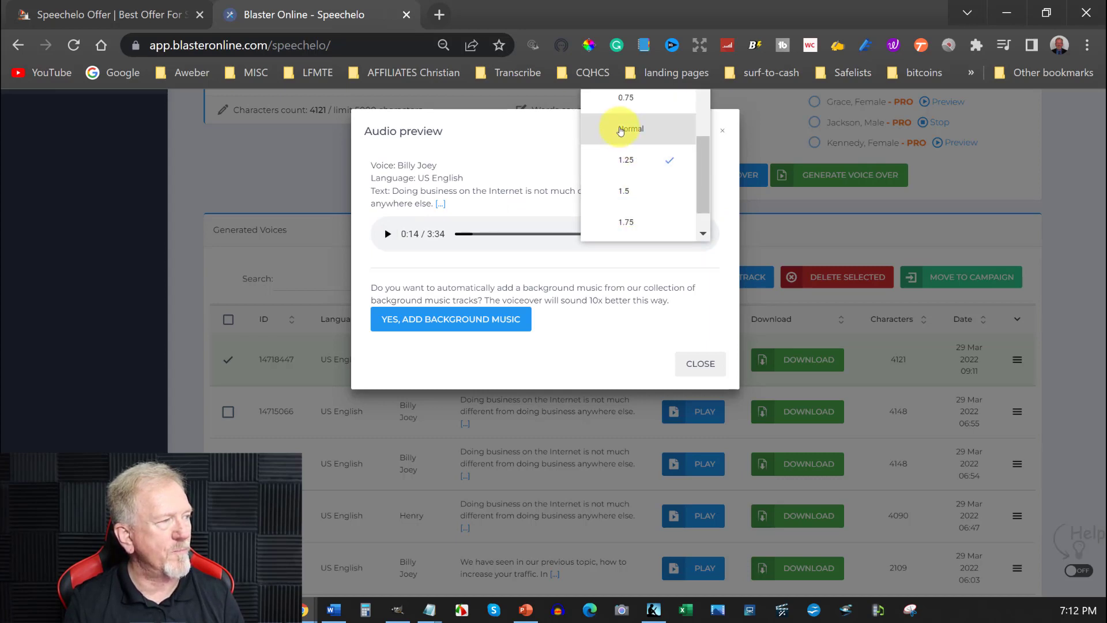
left_click(620, 129)
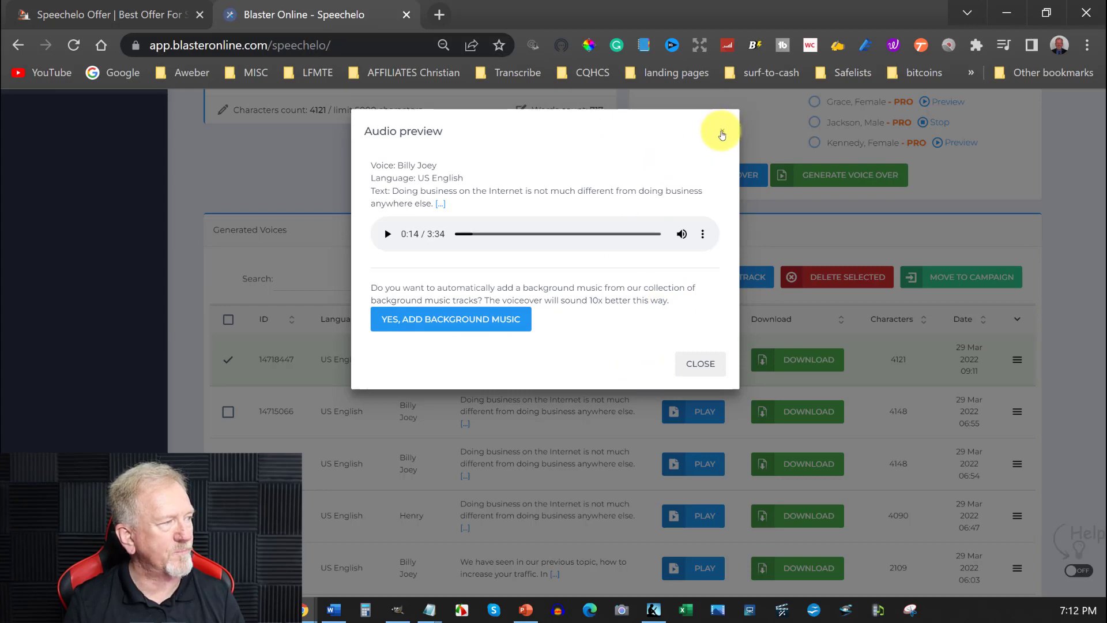
left_click(721, 131)
Step: Delete the Fast speech tag after the article's final sentence
scroll(450, 328, "up", 6)
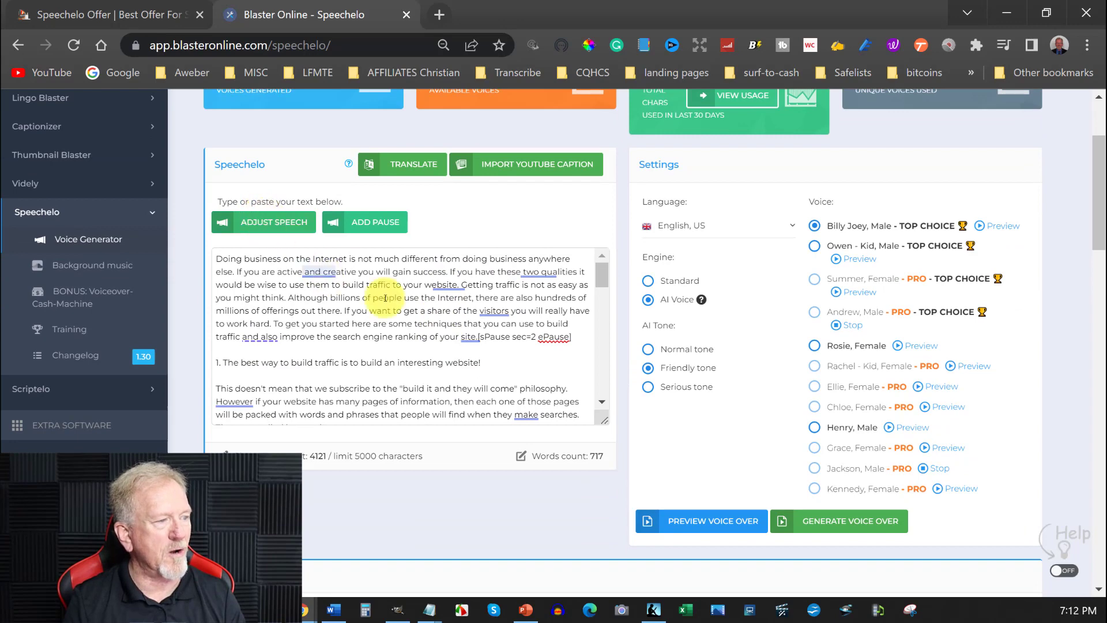
scroll(442, 314, "down", 1)
scroll(442, 315, "down", 10)
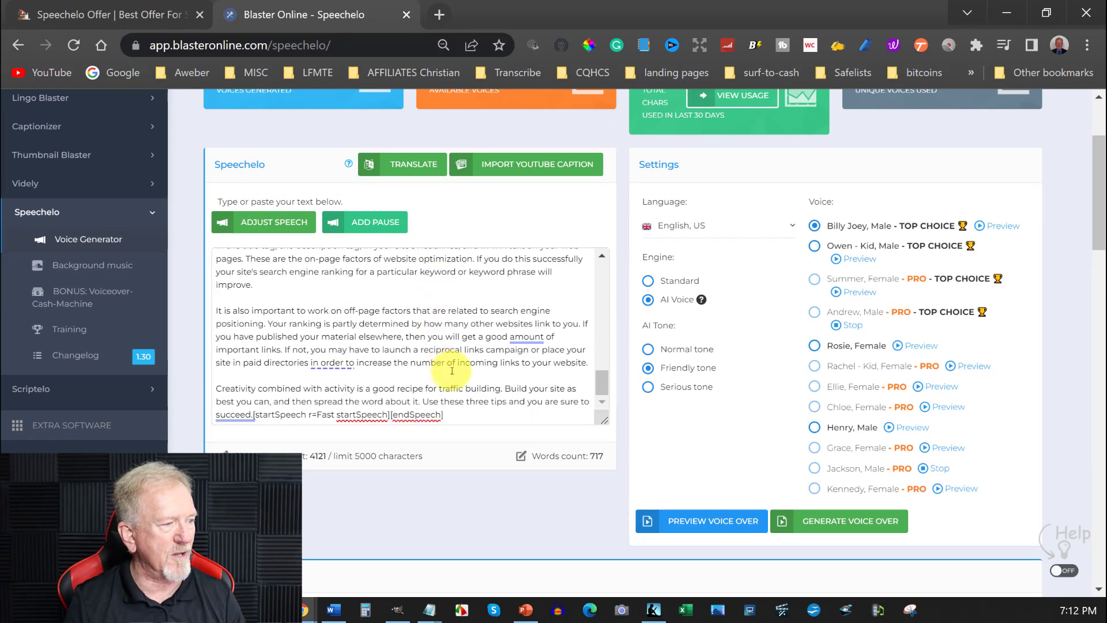
left_click_drag(452, 413, 262, 434)
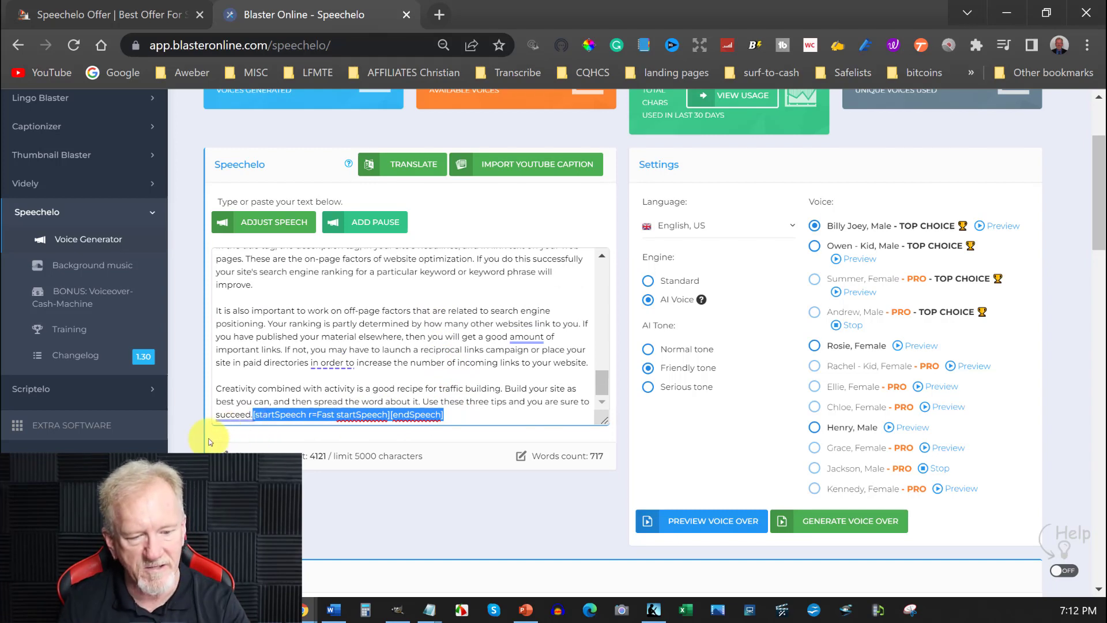
key("BackSpace")
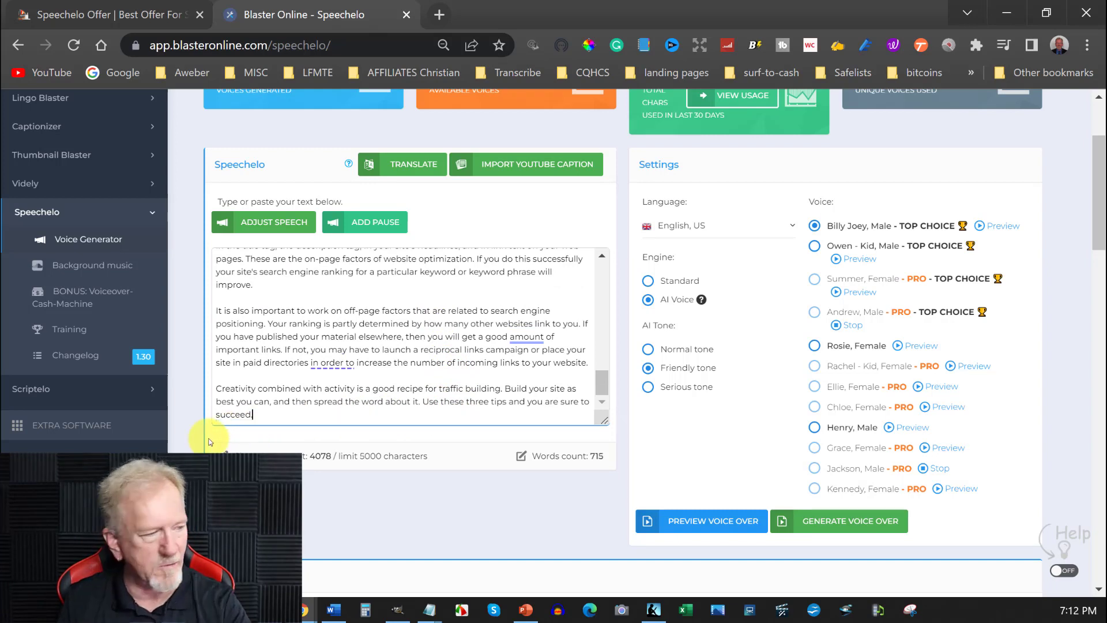
Step: Apply an X-Slow speaking rate via Adjust Speech and generate the voiceover
left_click(273, 221)
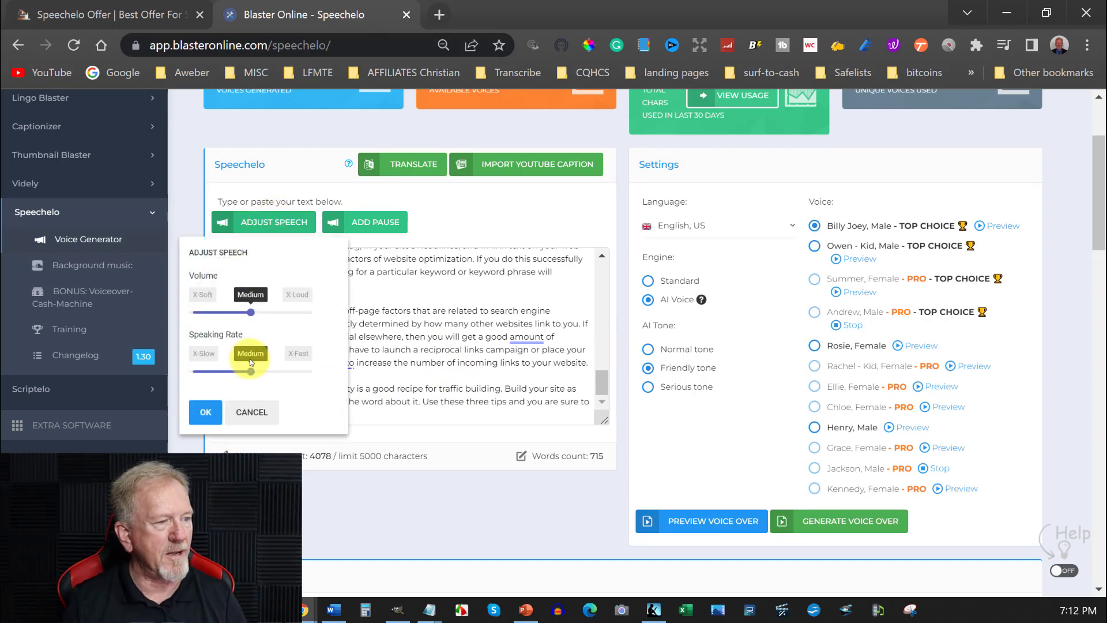
left_click_drag(252, 375, 193, 372)
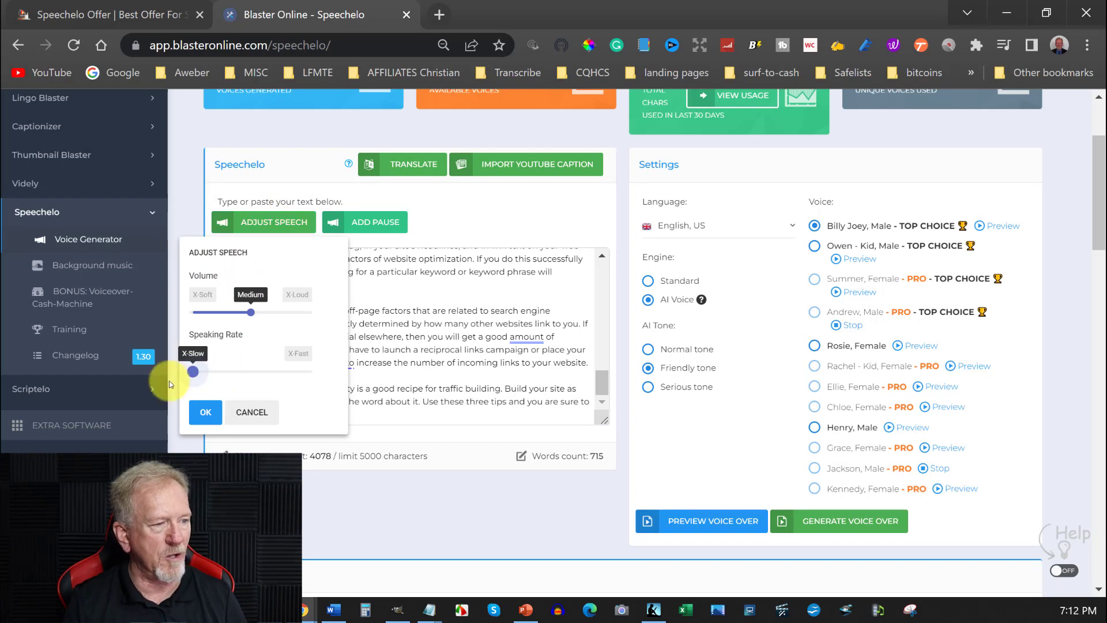
left_click(206, 414)
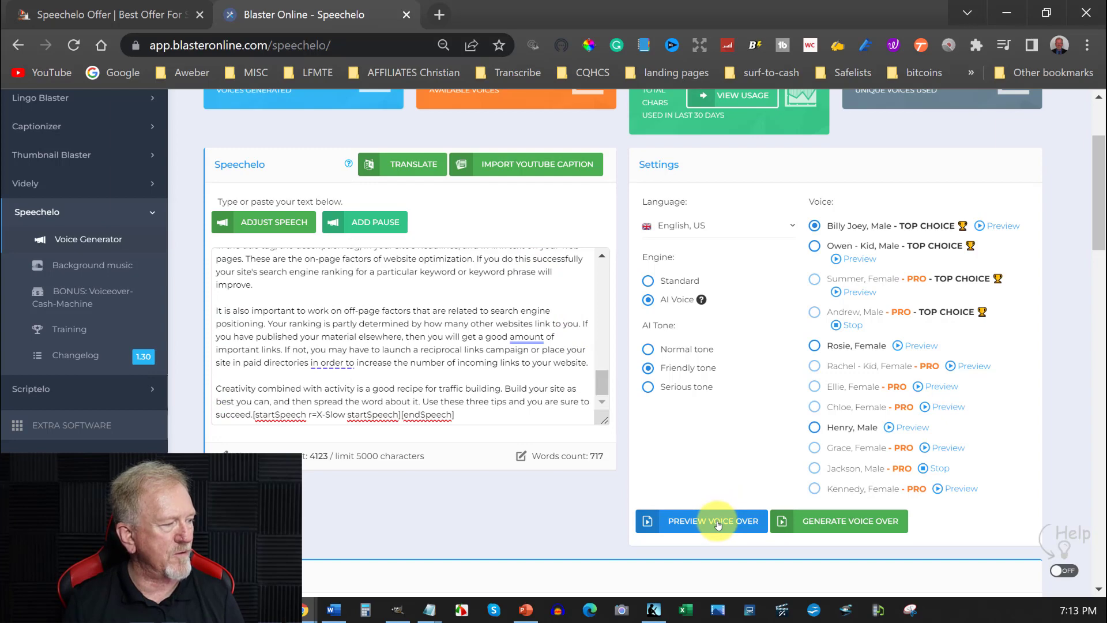
left_click(847, 519)
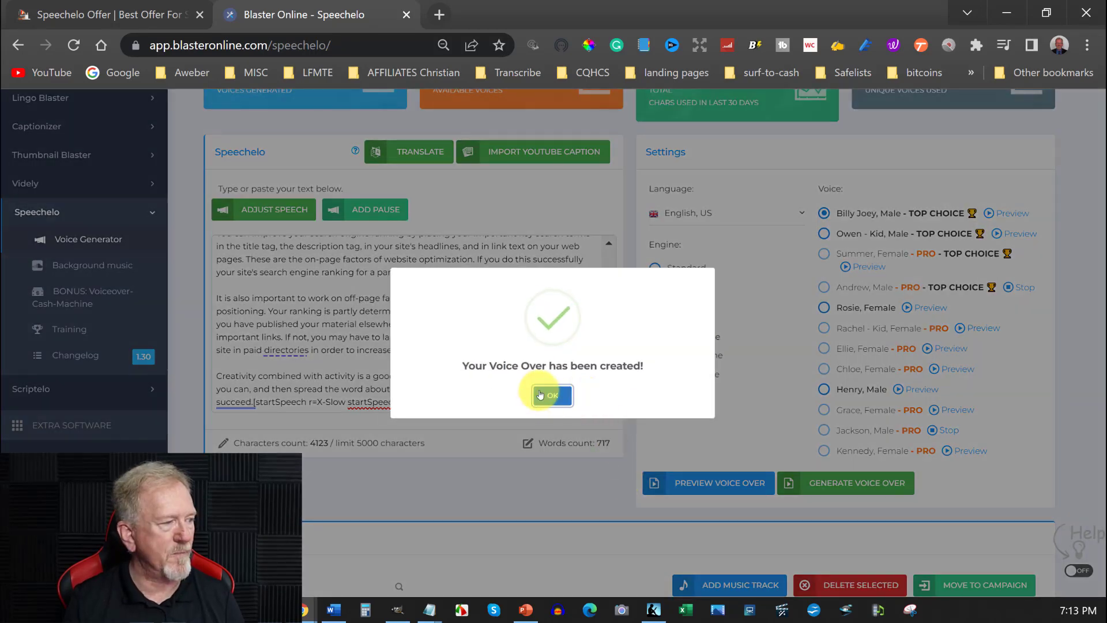
Step: Dismiss the 'Your Voice Over has been created!' confirmation with OK
left_click(553, 397)
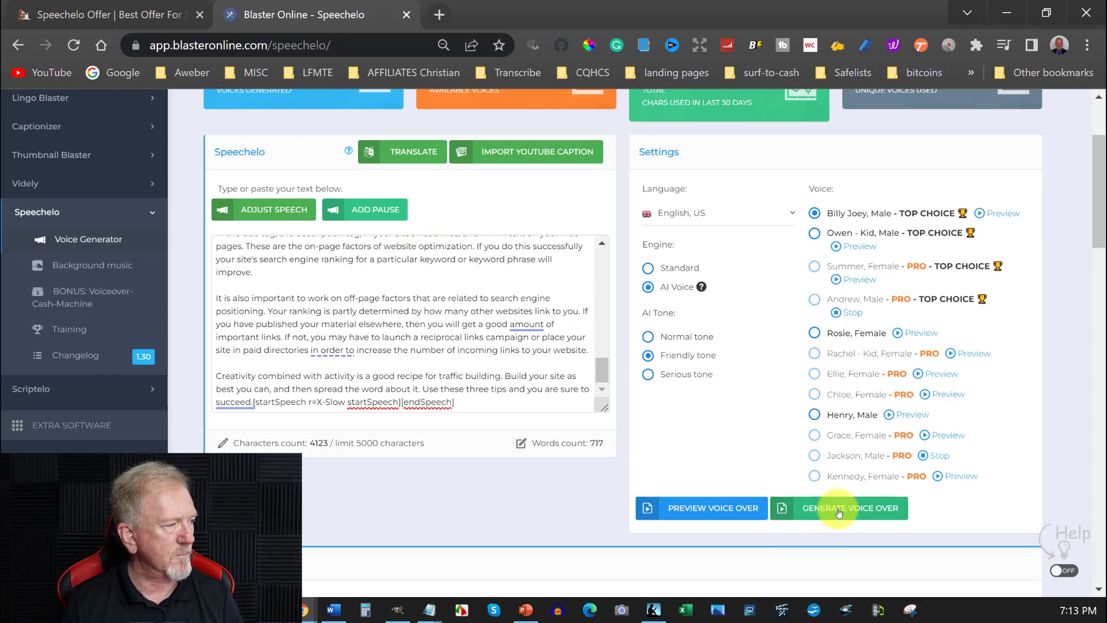
Step: Start and pause the new 4123-character Billy Joey voiceover from Generated Voices
scroll(750, 438, "down", 6)
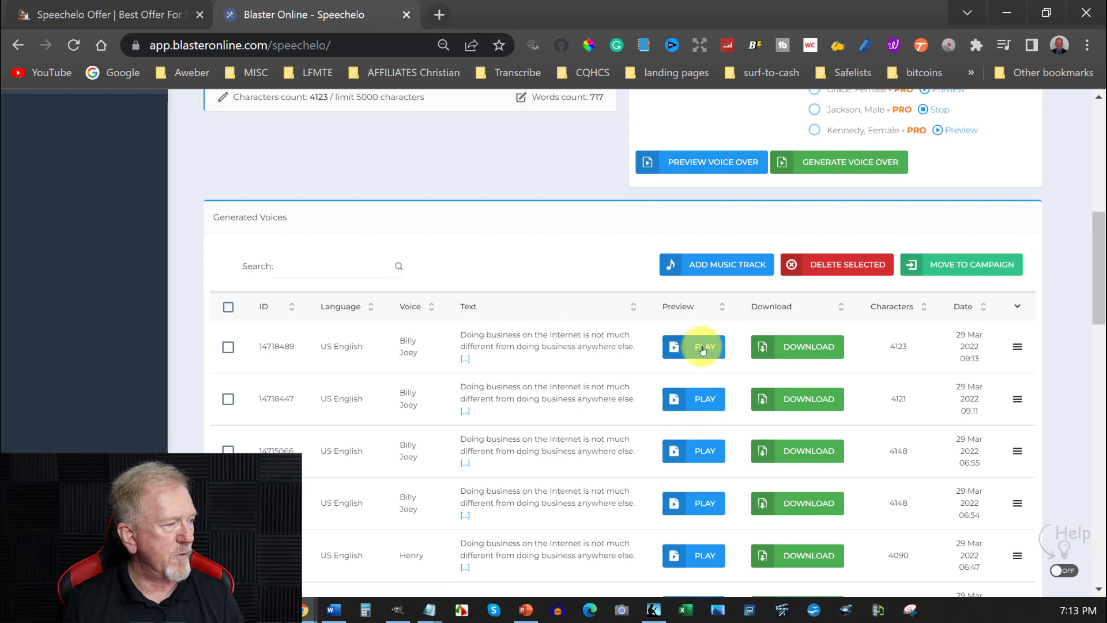
left_click(702, 348)
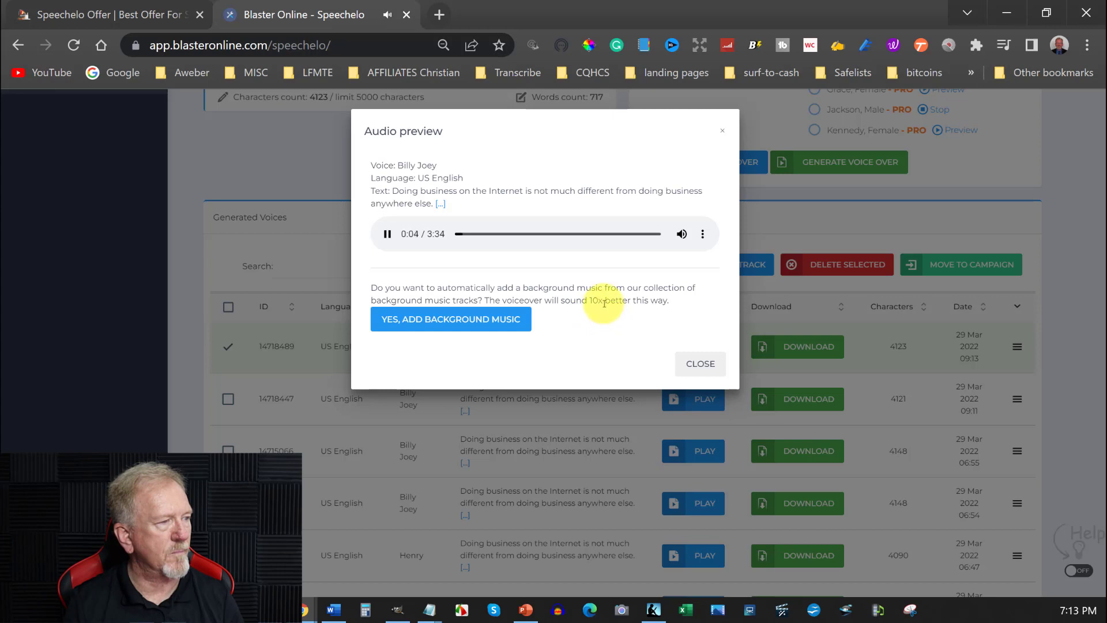
left_click(385, 233)
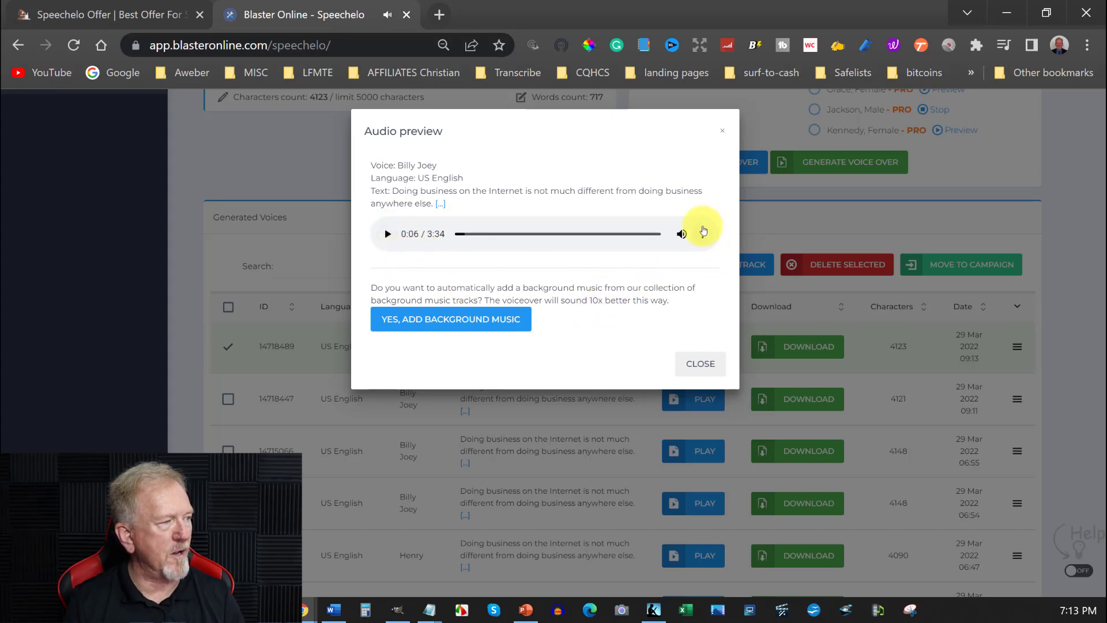
Step: Replay it at 1.25 speed, pause at 0:19, and close the preview
left_click(703, 231)
left_click(650, 230)
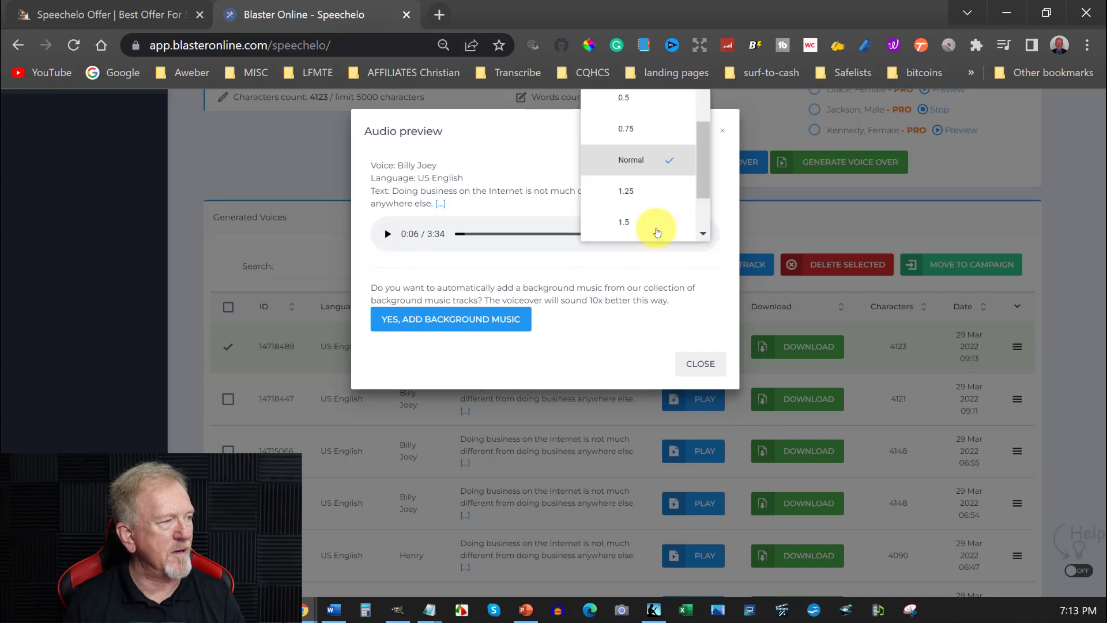
left_click(629, 193)
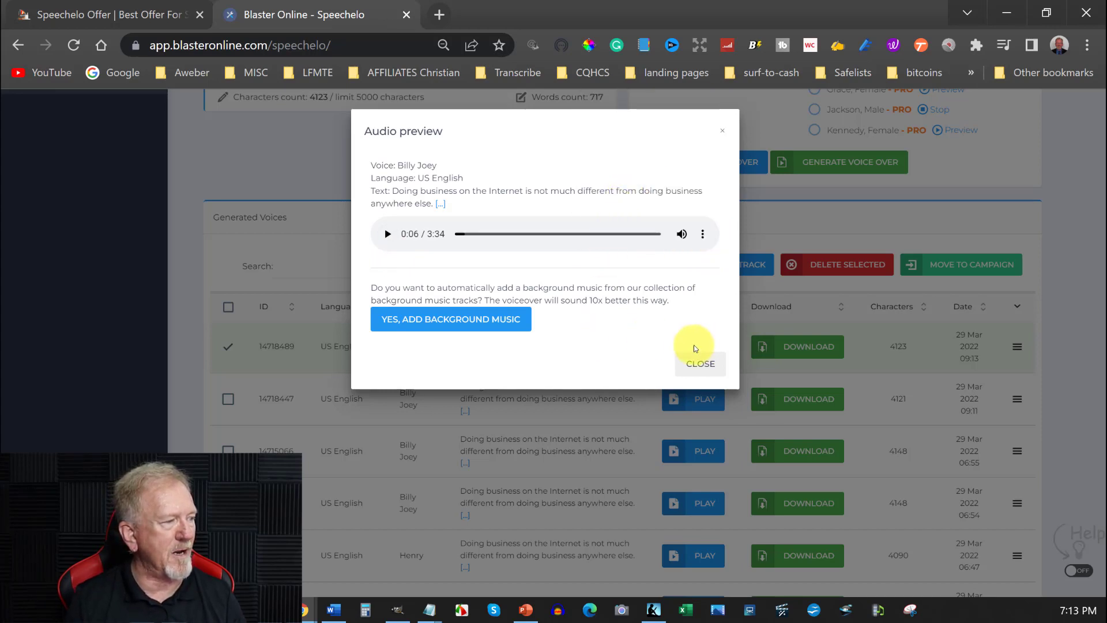
left_click(387, 234)
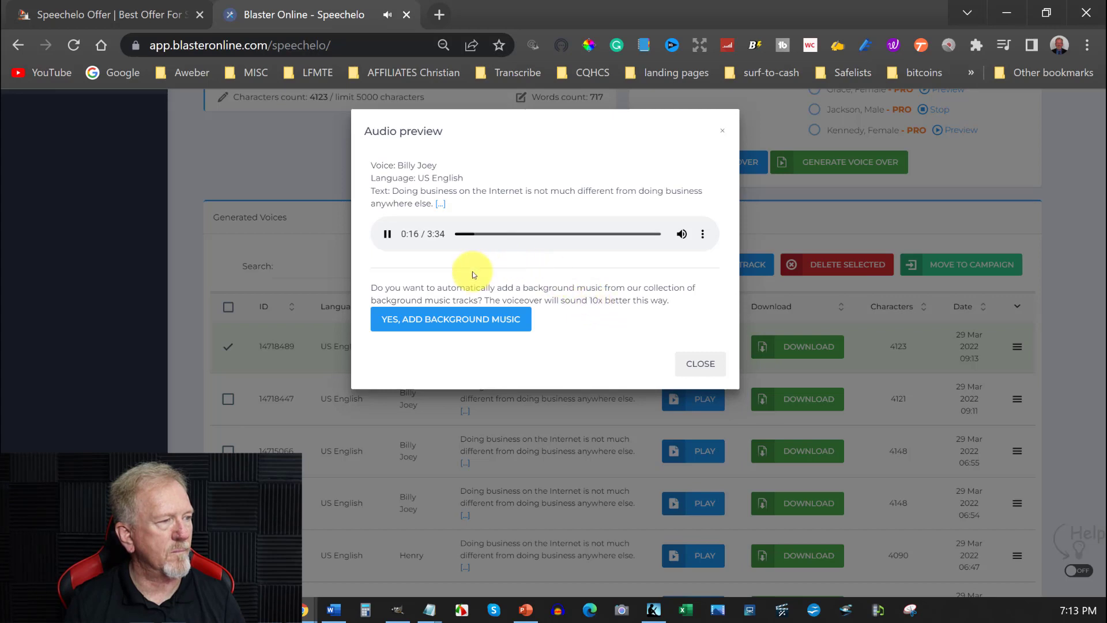
left_click(387, 234)
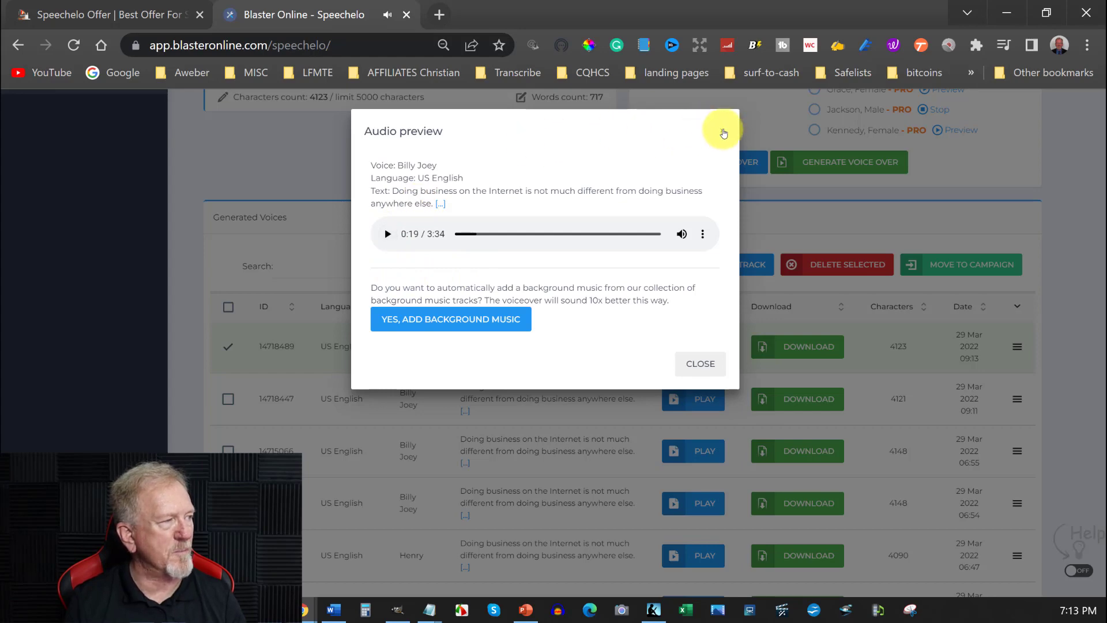
left_click(723, 133)
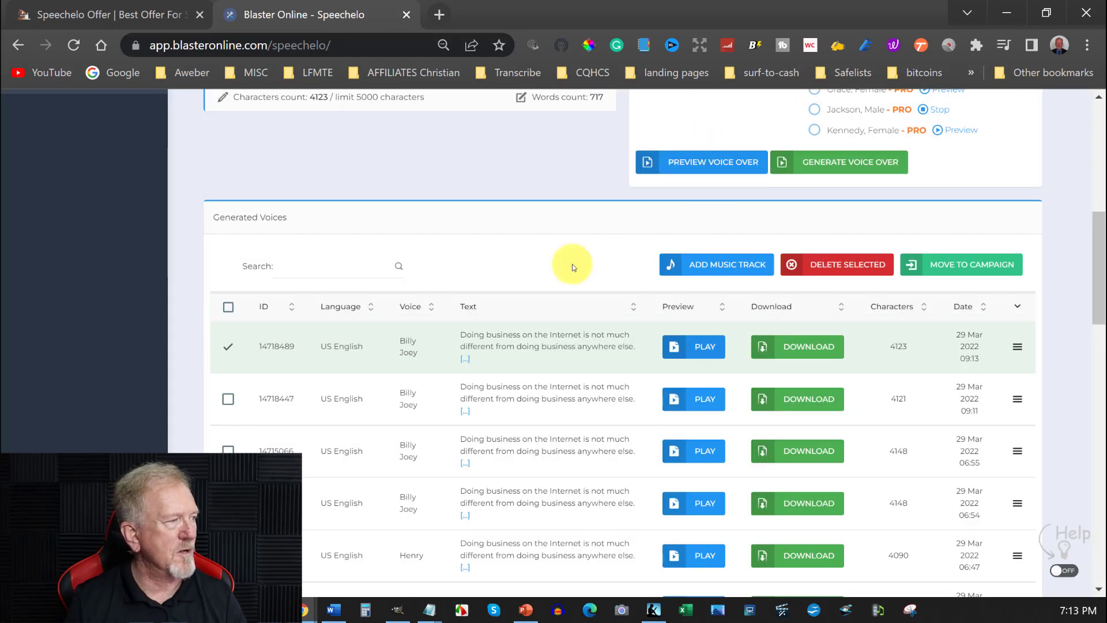
Step: Choose English, British as the language with Arthur on the AI Voice engine
scroll(461, 270, "up", 6)
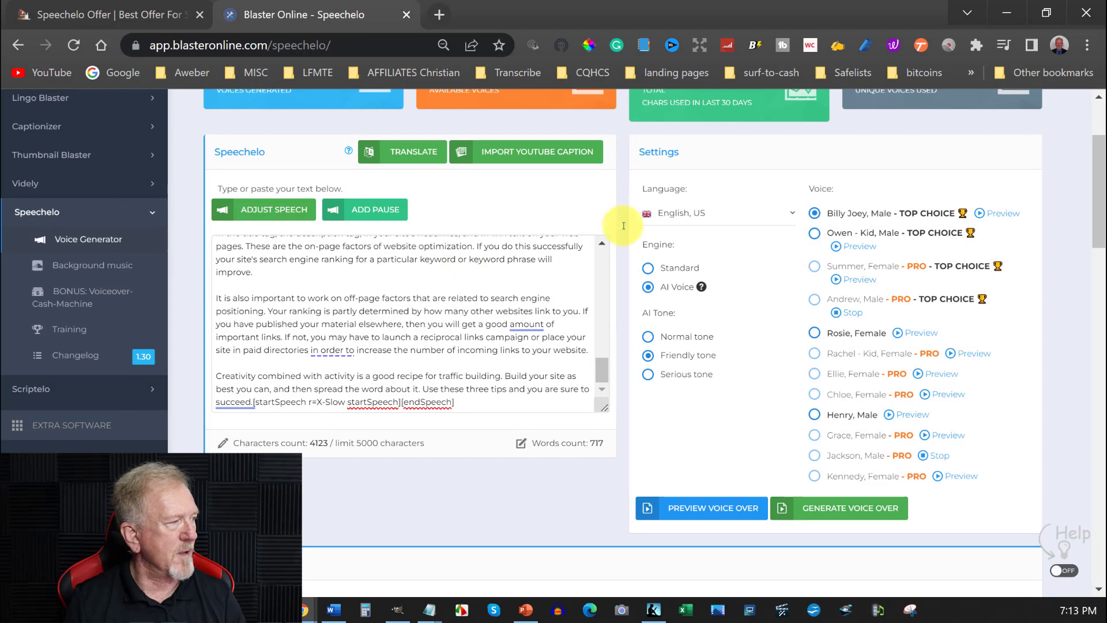
left_click(783, 213)
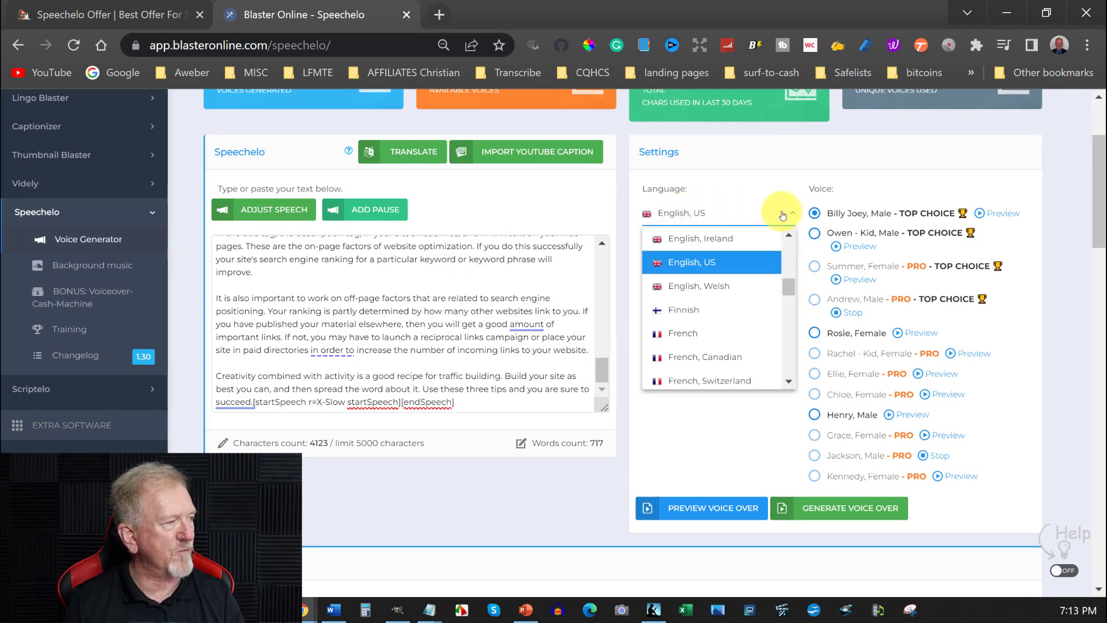
scroll(709, 276, "up", 3)
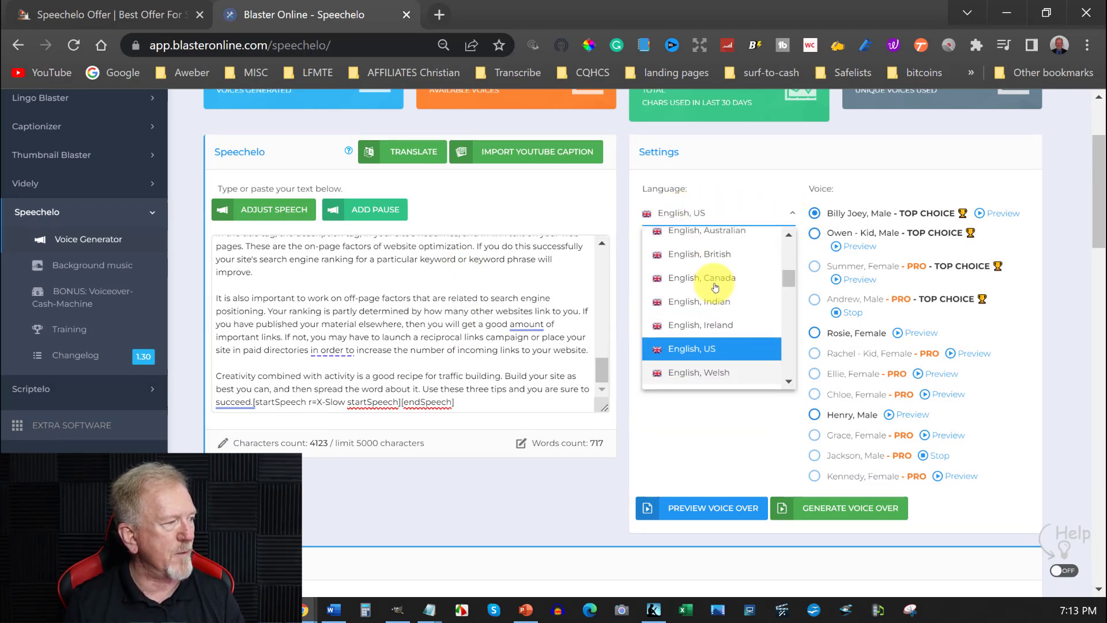
left_click(700, 254)
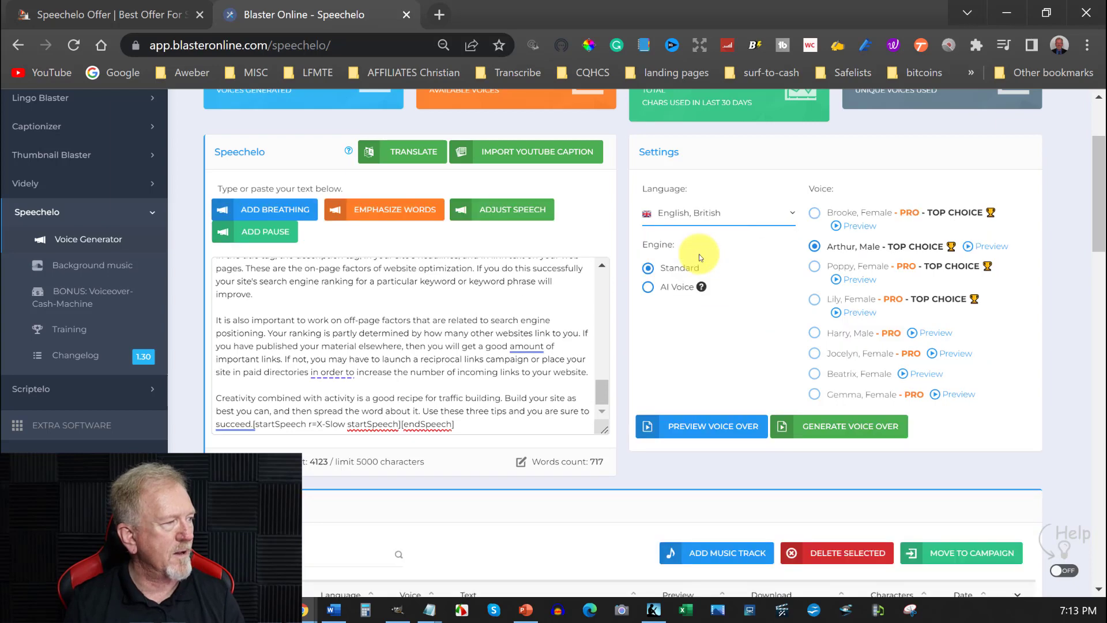
left_click(649, 288)
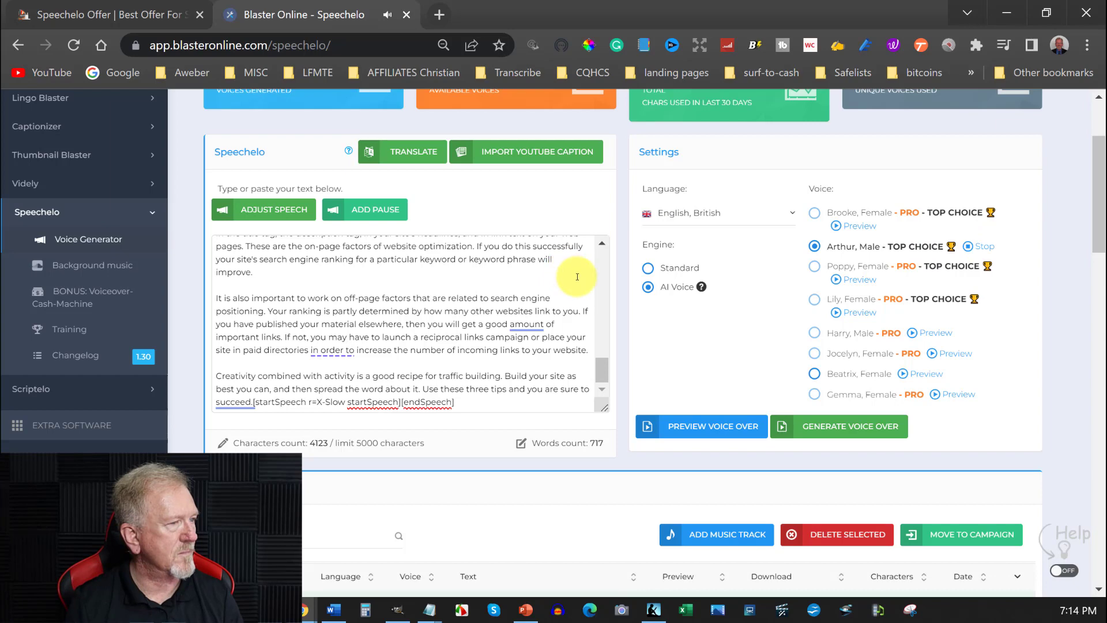
Step: Delete the old speech tag at the end of the article
scroll(419, 350, "down", 1)
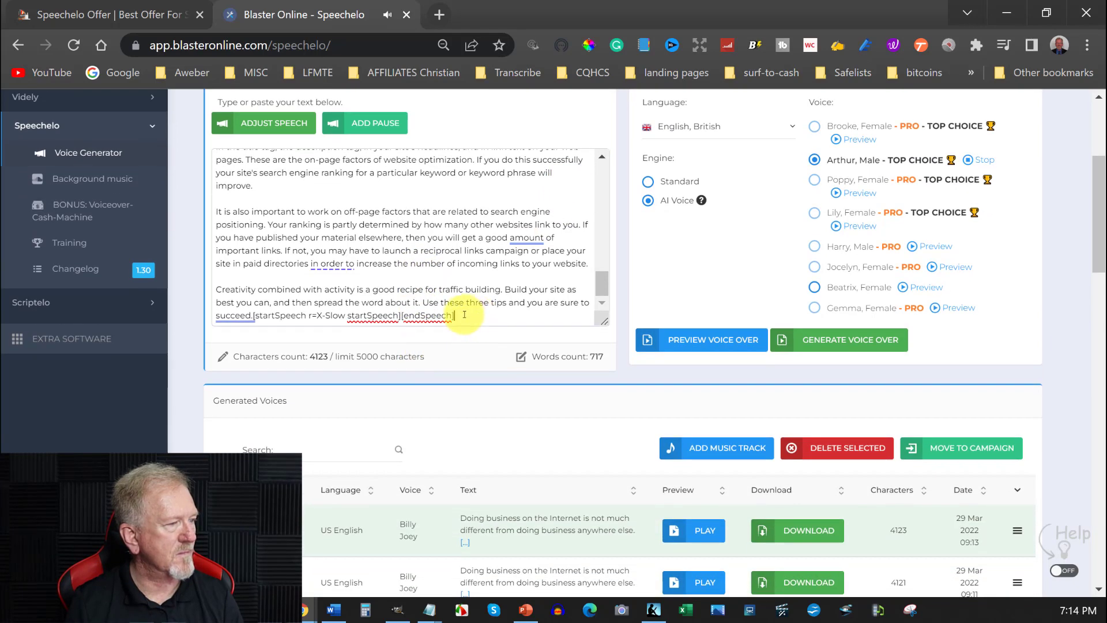
left_click_drag(461, 317, 252, 315)
key("BackSpace")
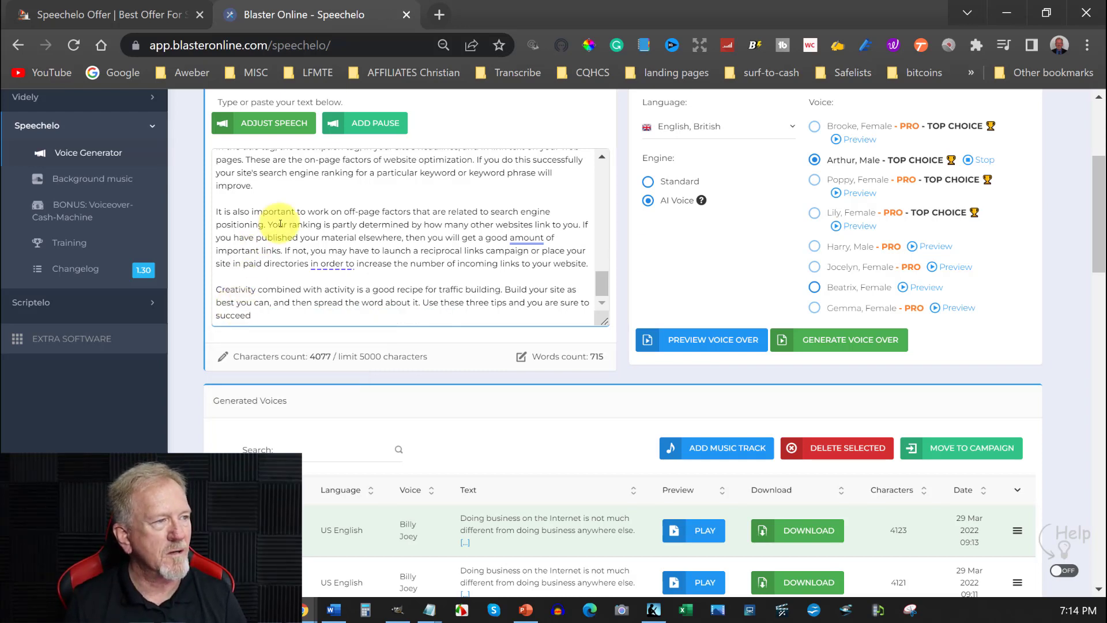
Step: Add a new X-Slow speaking-rate tag through Adjust Speech
left_click(273, 125)
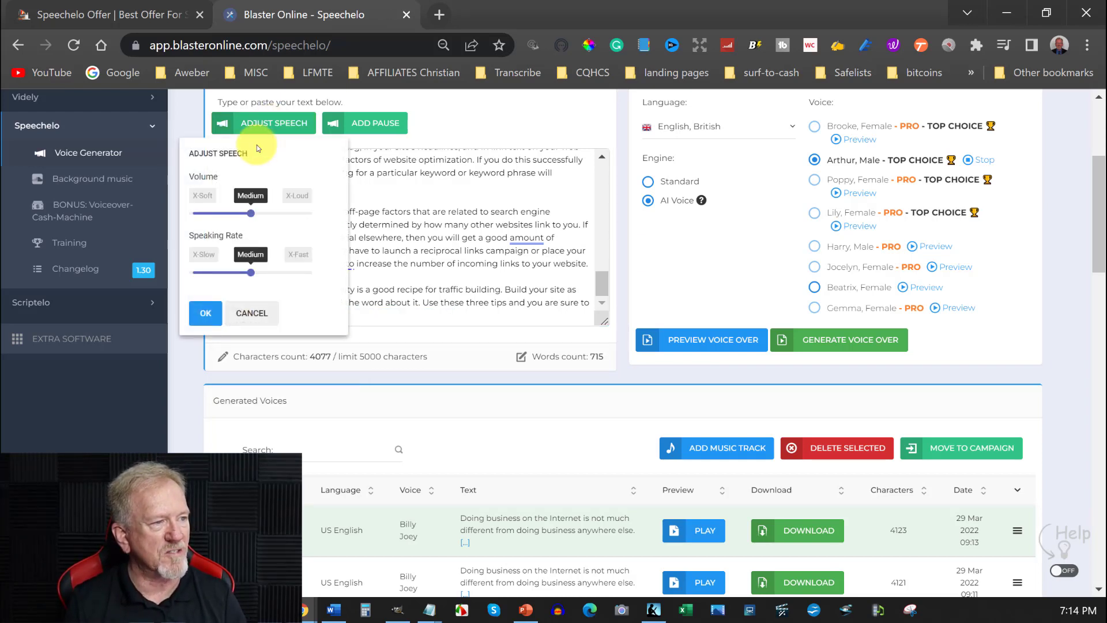
left_click_drag(251, 275, 194, 273)
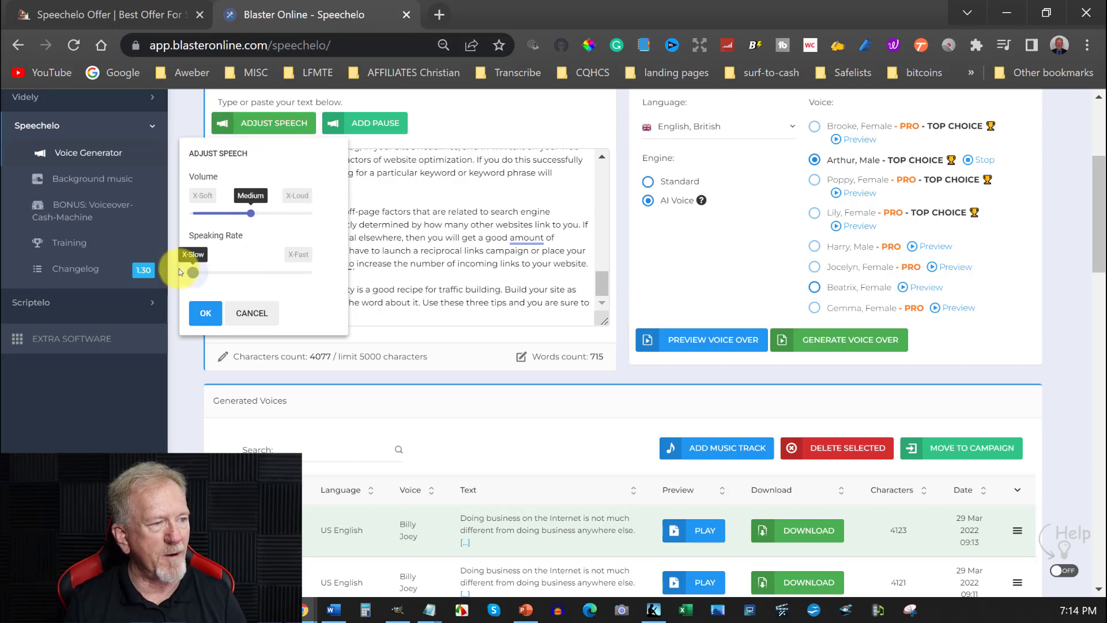
left_click(205, 313)
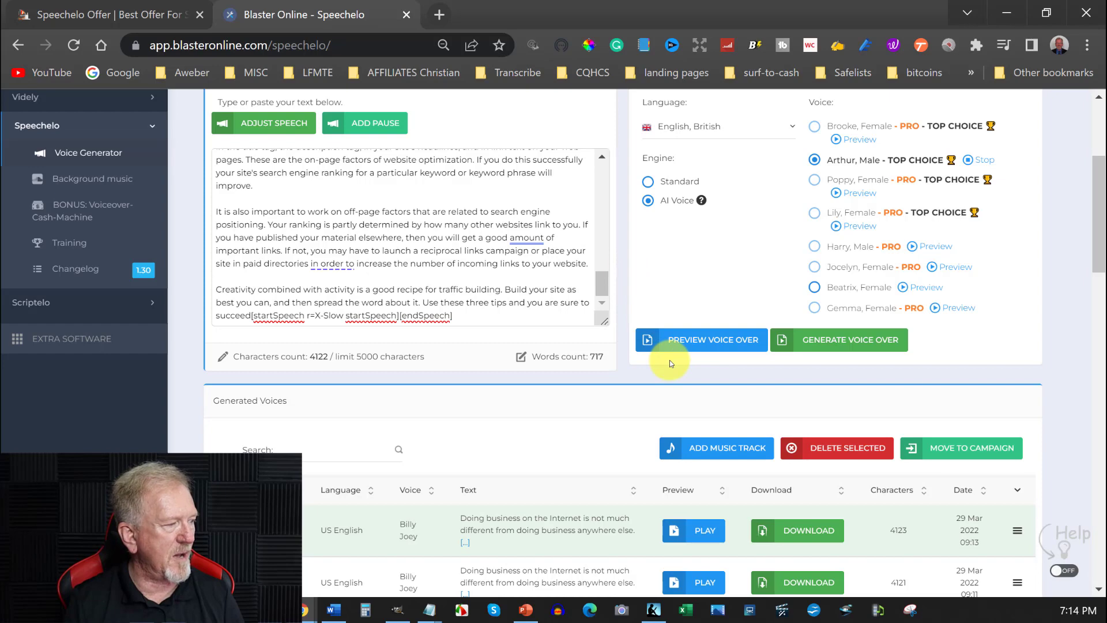
scroll(652, 362, "up", 2)
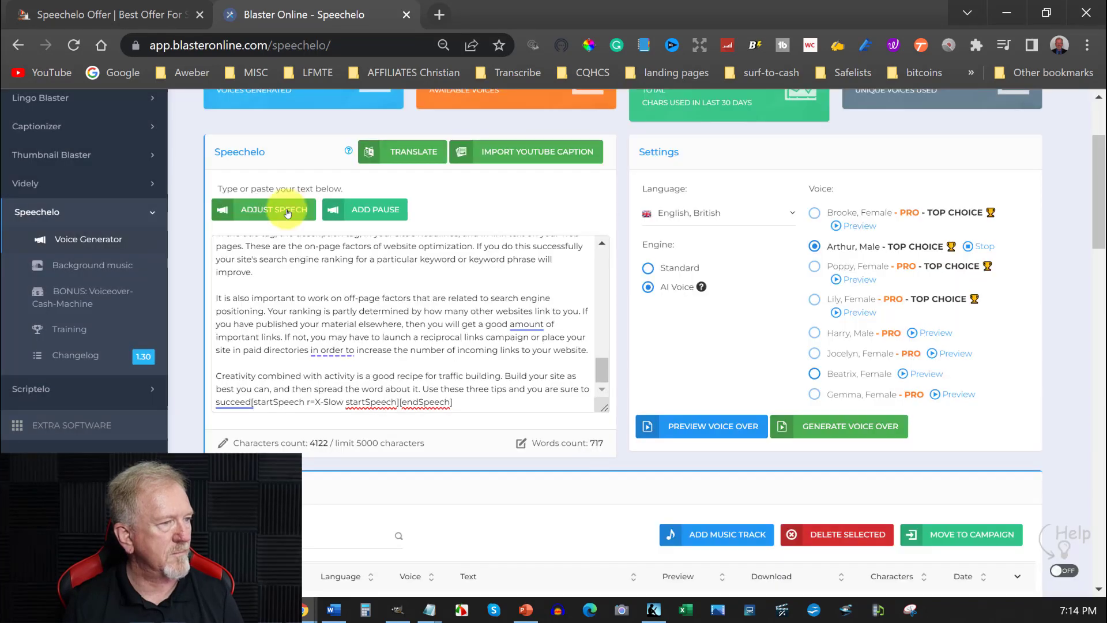
Step: Open the new Arthur voiceover preview and briefly play it
scroll(631, 436, "down", 4)
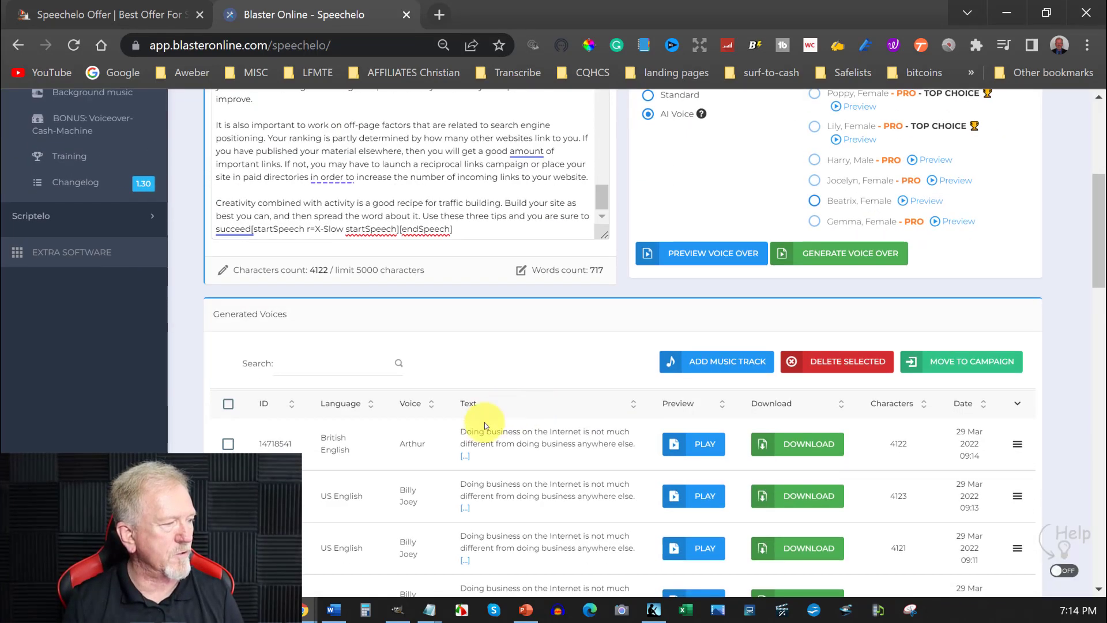
left_click(703, 444)
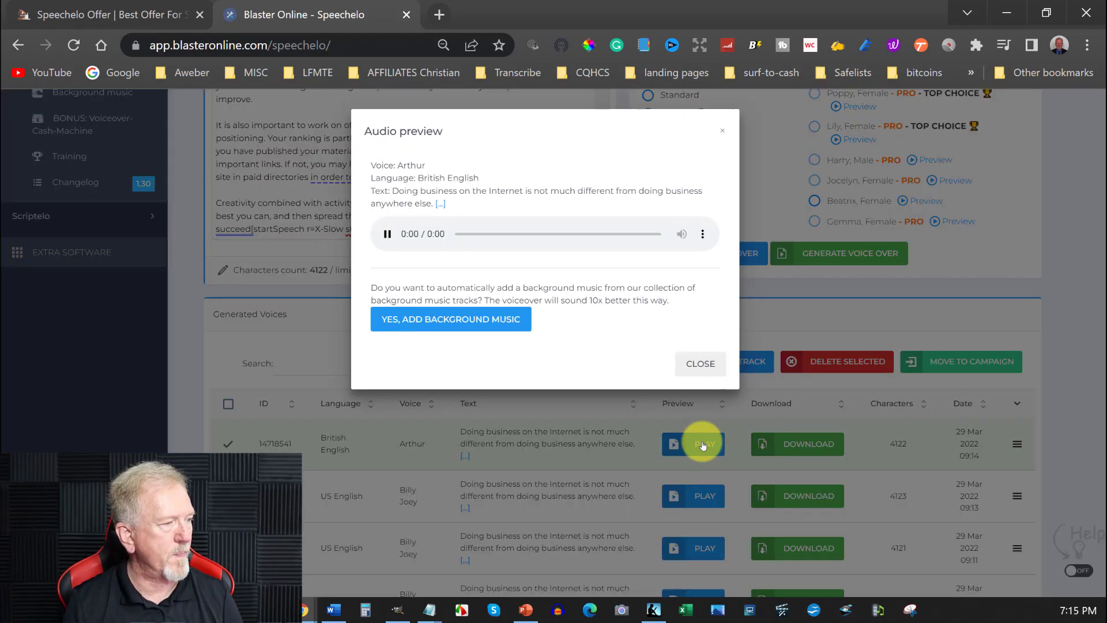
left_click(385, 233)
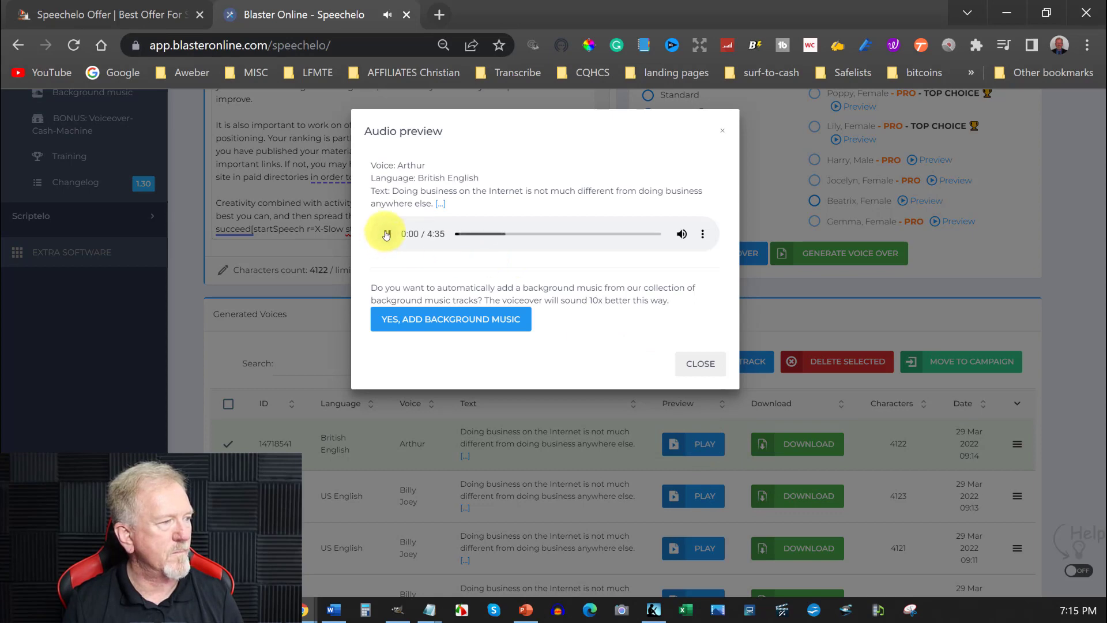
left_click(386, 233)
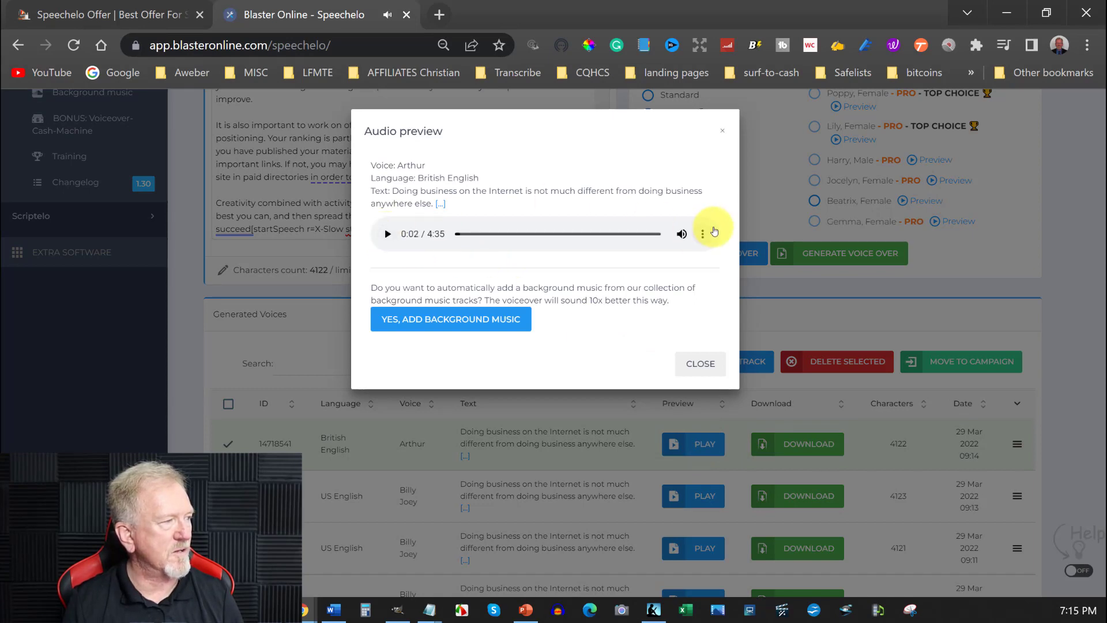
Step: Play the Arthur voiceover at 1.25 speed, pausing at 0:19
left_click(703, 234)
left_click(643, 228)
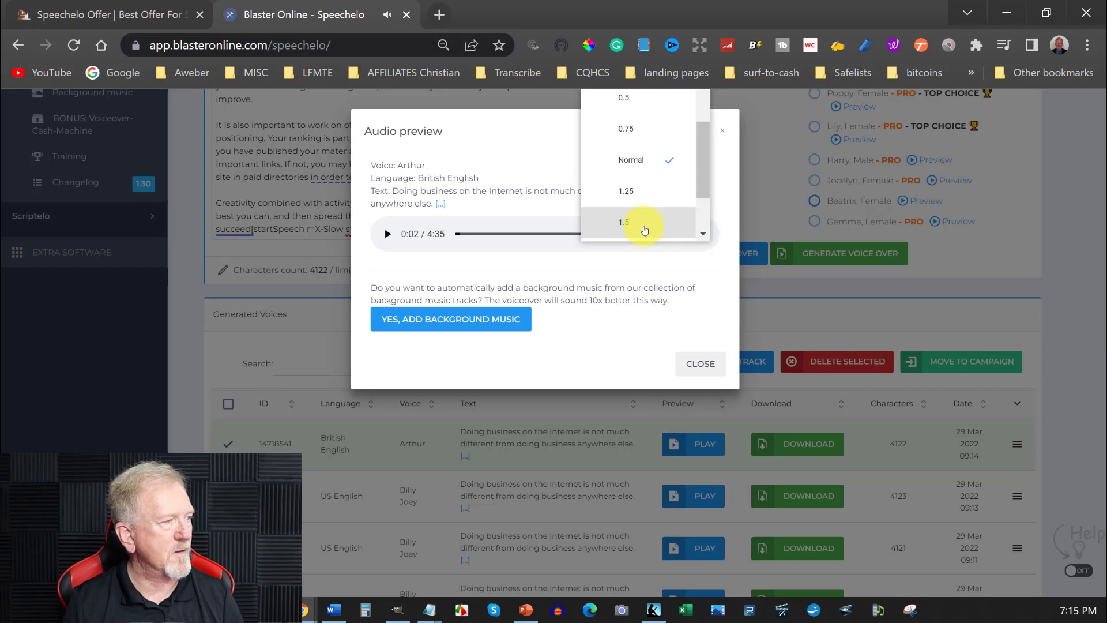
left_click(632, 193)
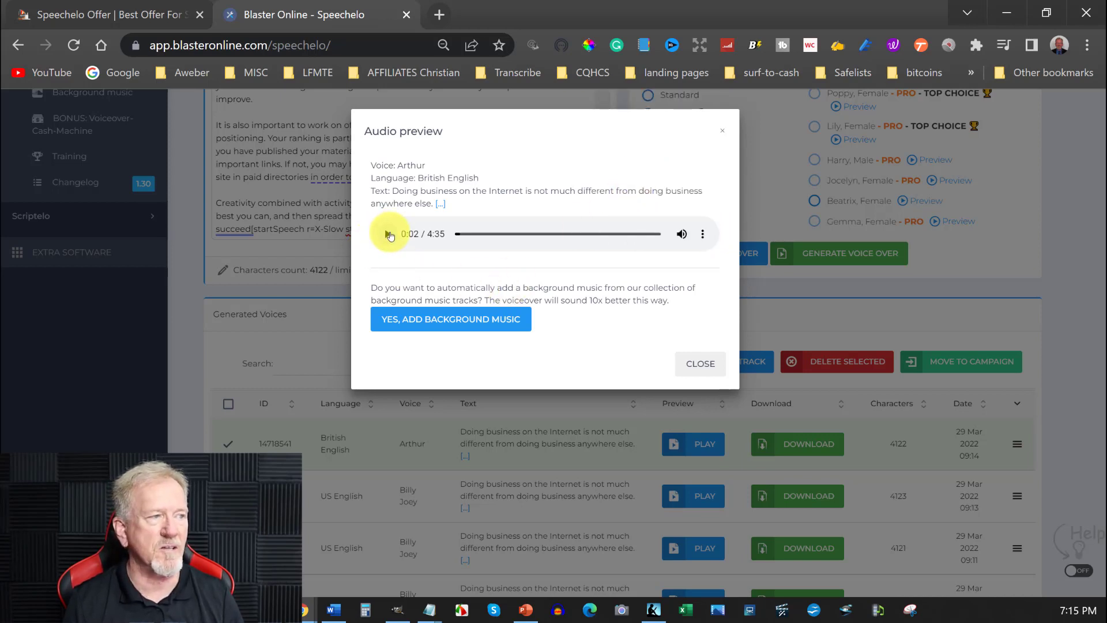
left_click(388, 234)
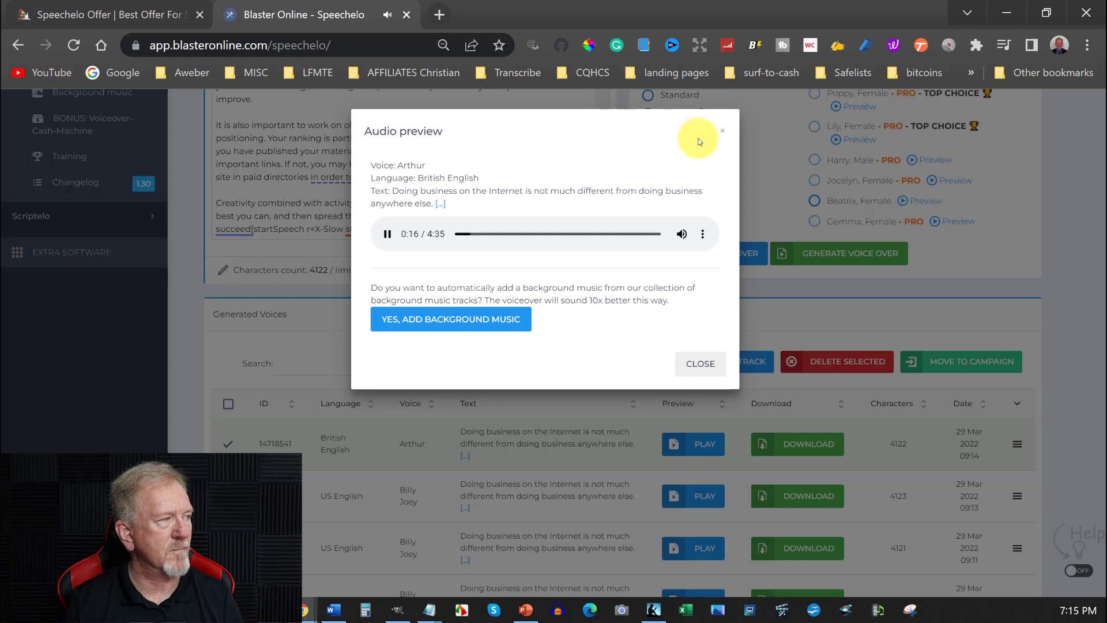
left_click(386, 233)
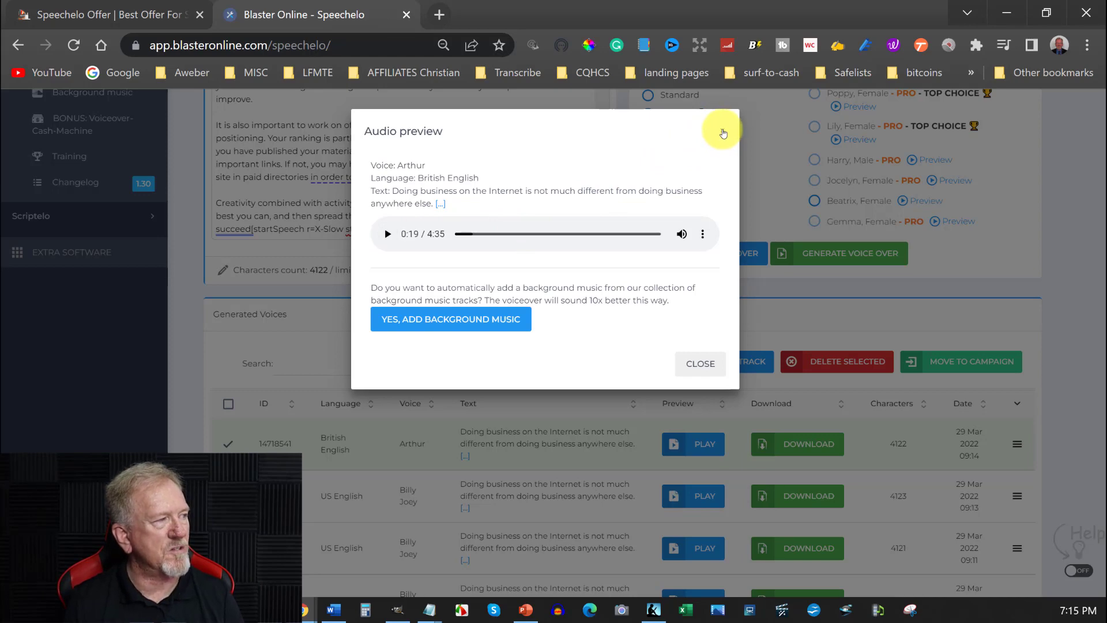
Step: Close the preview and replace the X-Slow tag after 'succeed' with a full stop
left_click(724, 132)
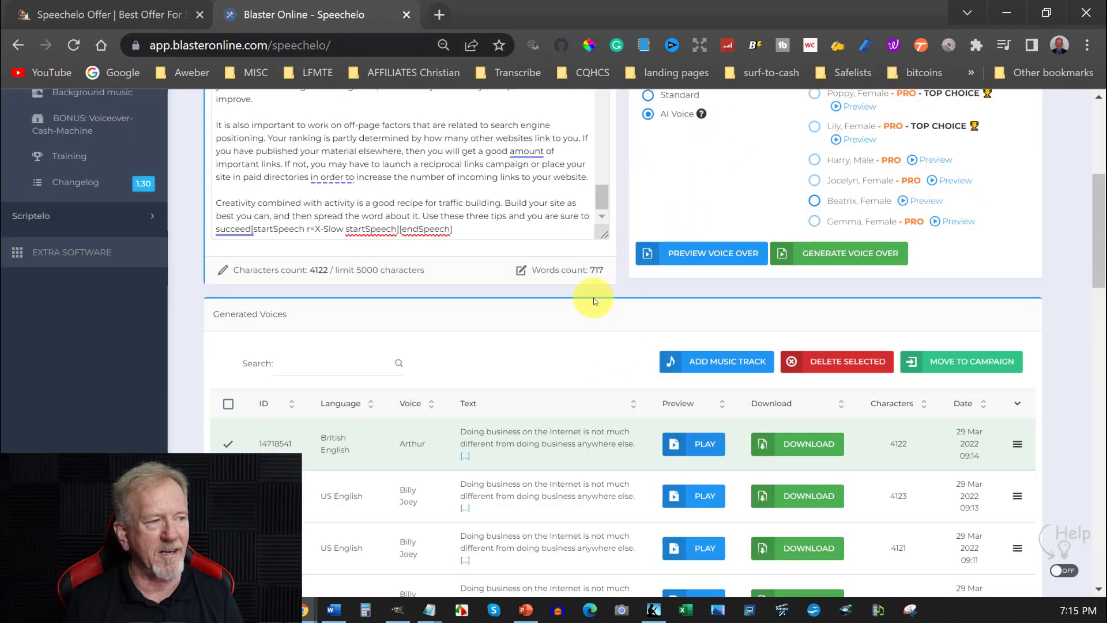
left_click_drag(463, 231, 255, 236)
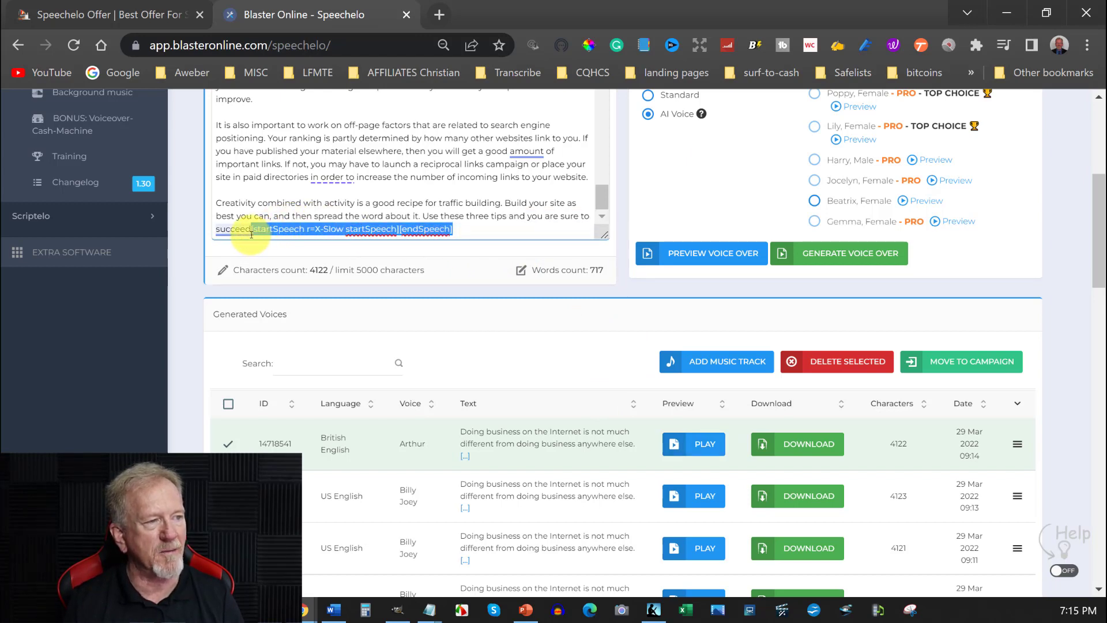
key("Delete")
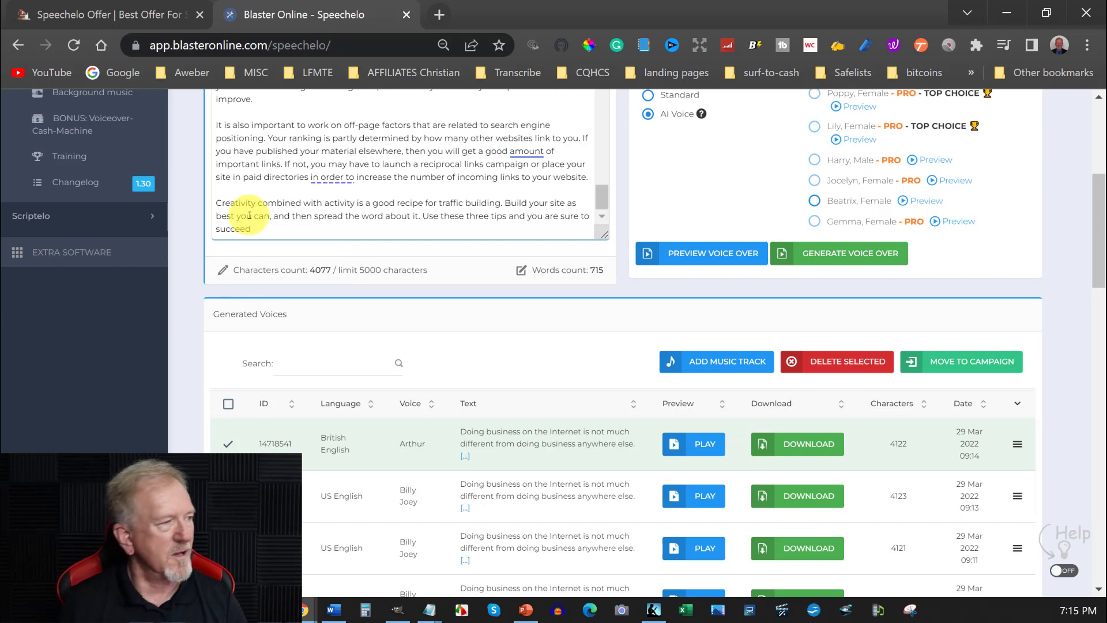
type(".")
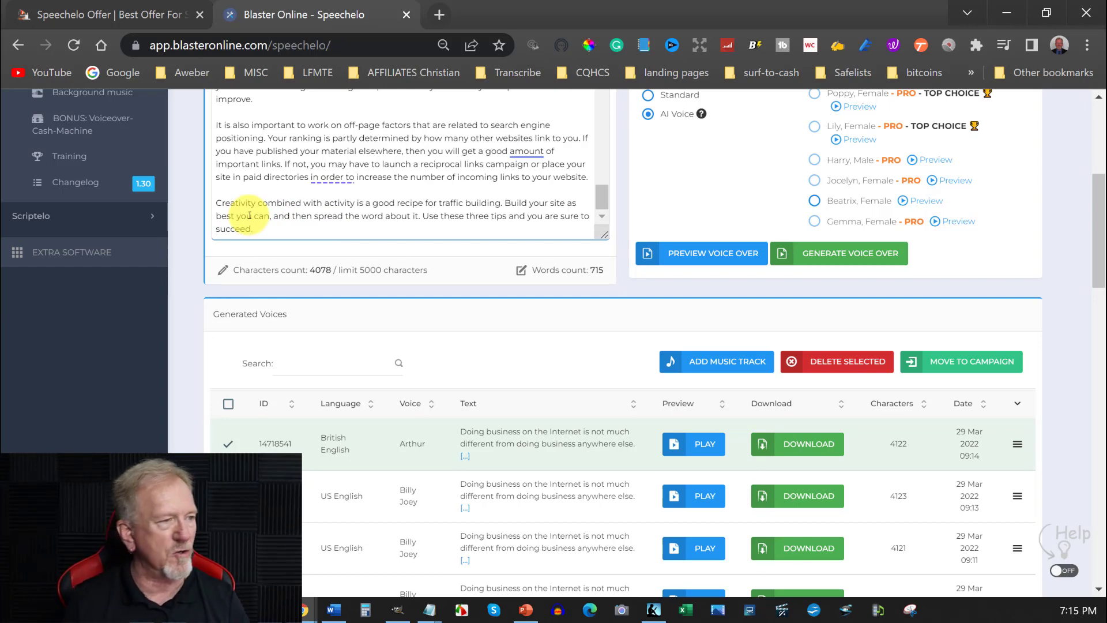
scroll(582, 336, "up", 2)
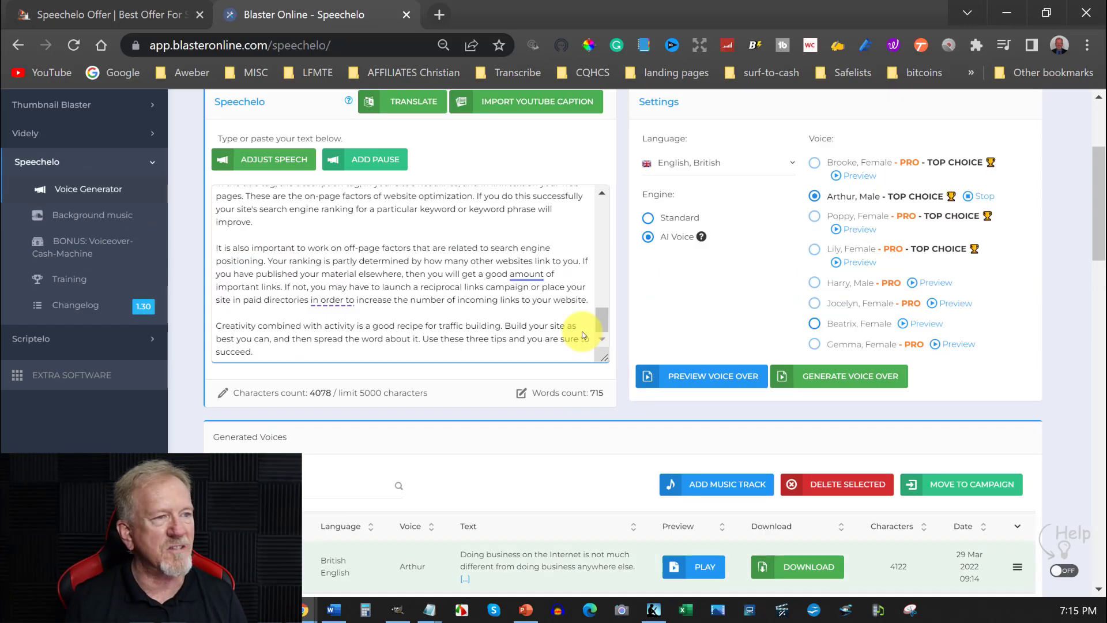
scroll(582, 336, "up", 3)
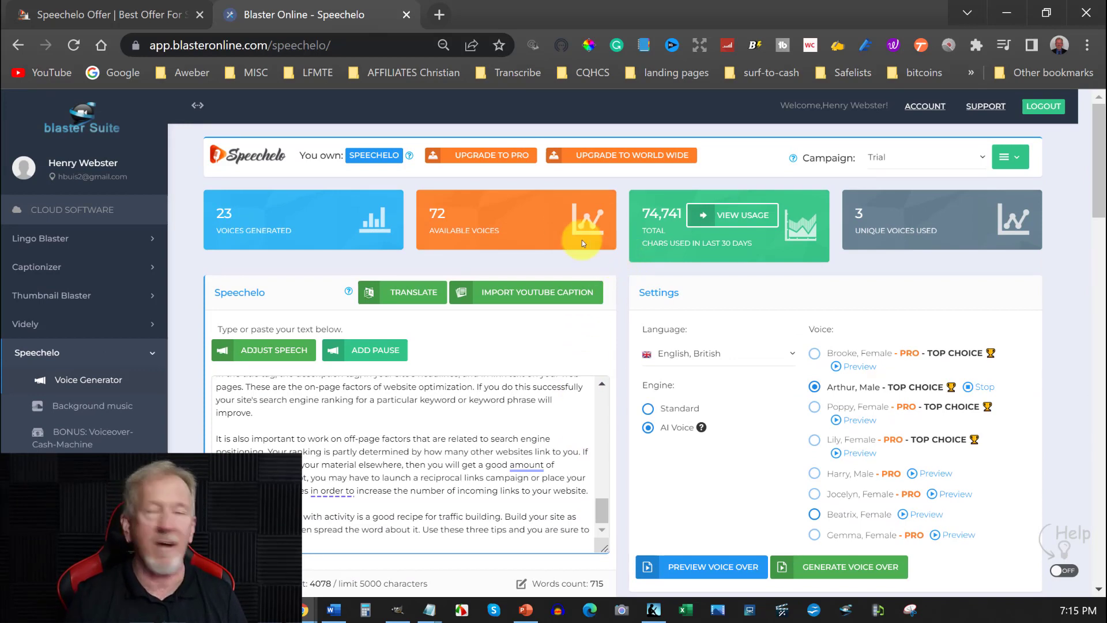